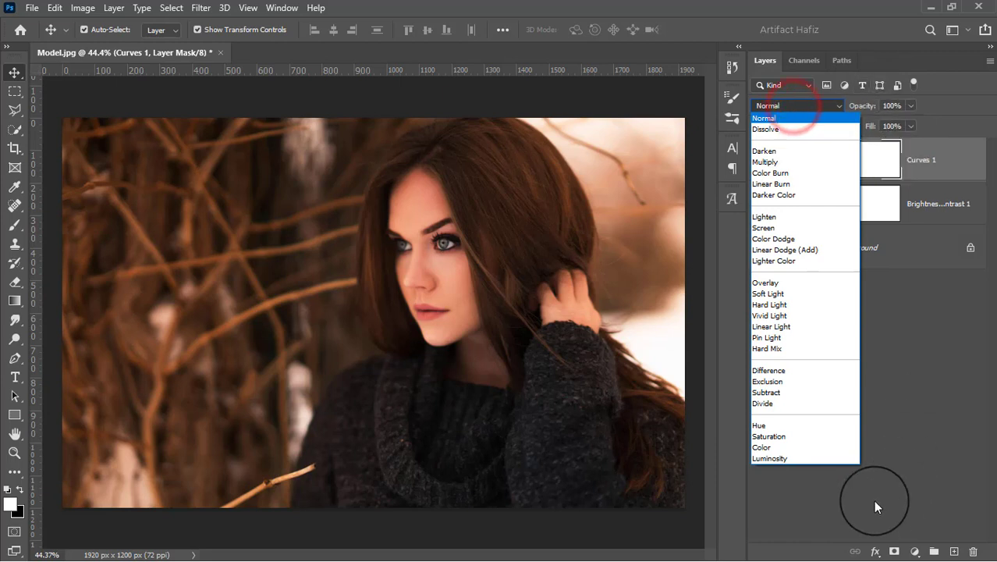
Step: Set the Curves 1 layer's blend mode to Luminosity and lower its opacity to 65%
{"action": "left_click", "coordinate": [756, 455]}
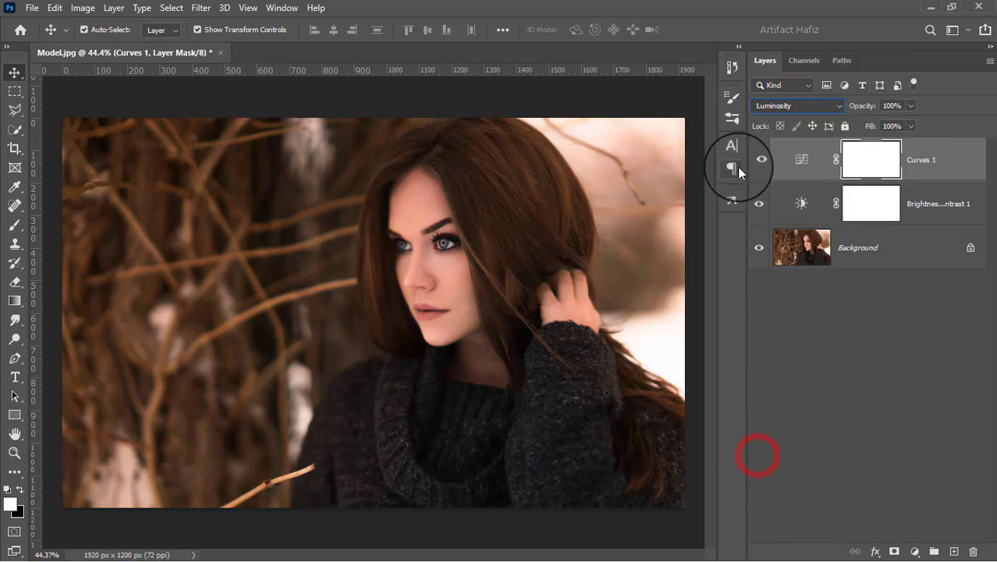
{"action": "left_click", "coordinate": [759, 161]}
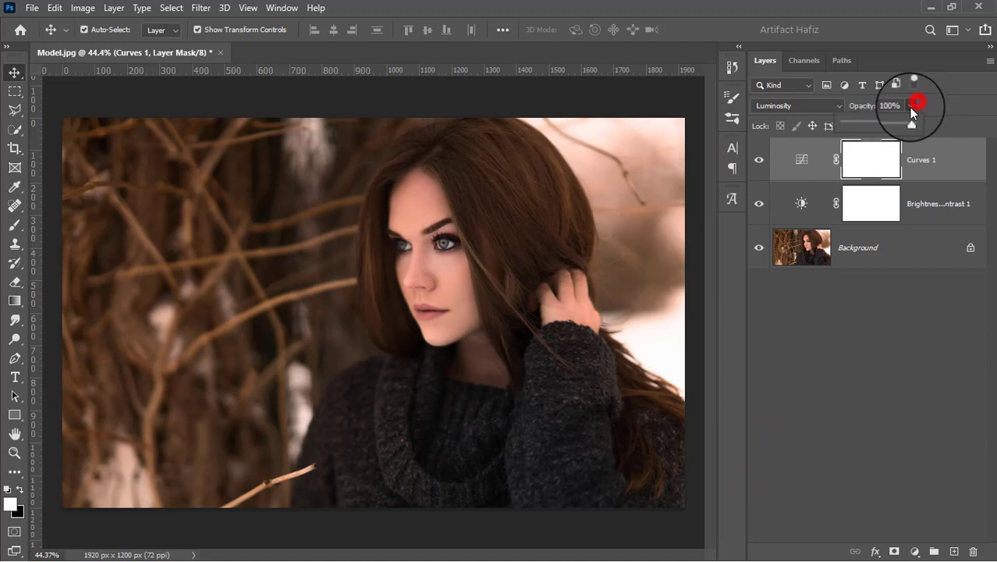
{"action": "left_click_drag", "start_coordinate": [910, 109], "coordinate": [889, 132]}
Step: Add a Color Lookup adjustment layer directly above the Curves 1 layer
{"action": "left_click", "coordinate": [923, 161]}
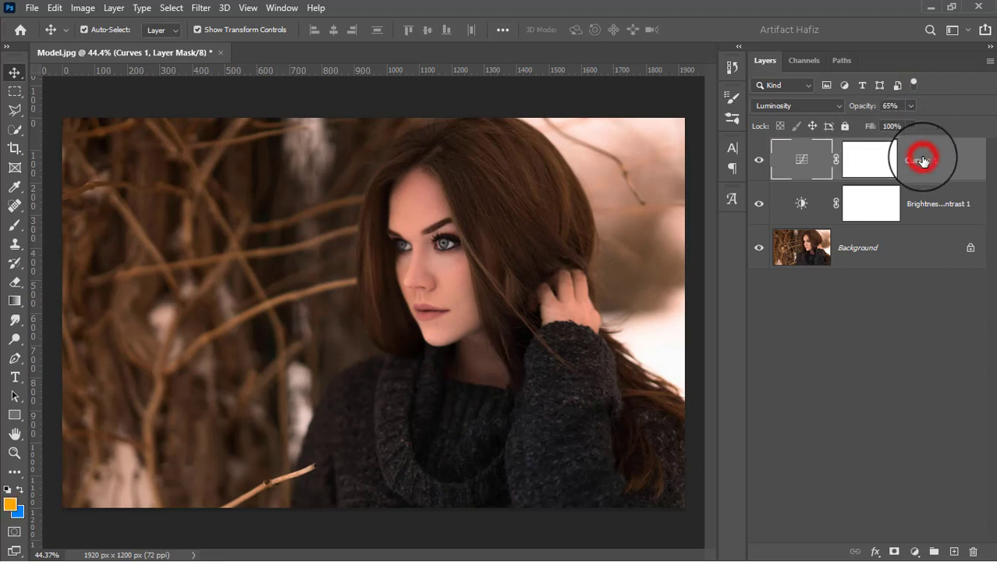
{"action": "left_click", "coordinate": [912, 550]}
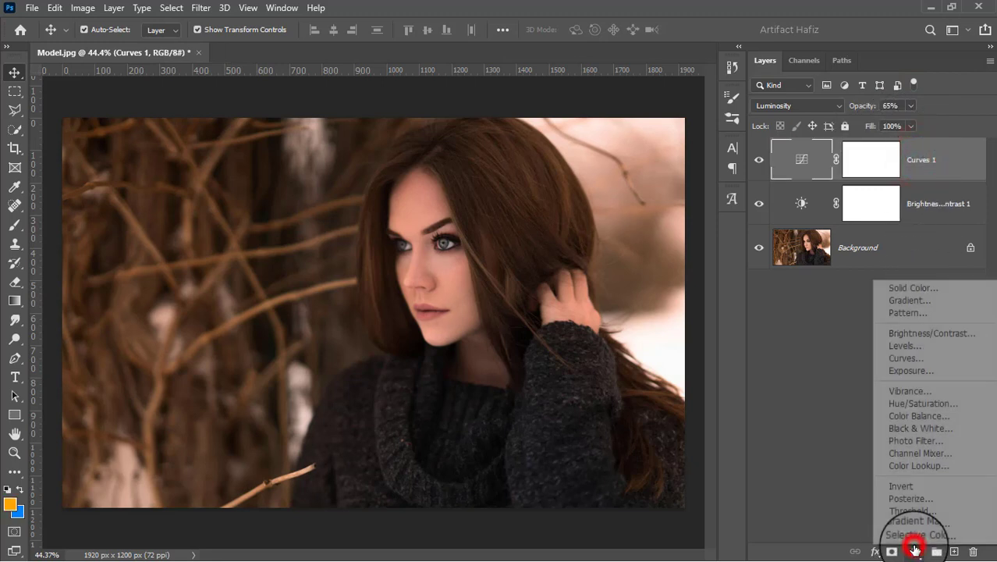
{"action": "left_click", "coordinate": [918, 463]}
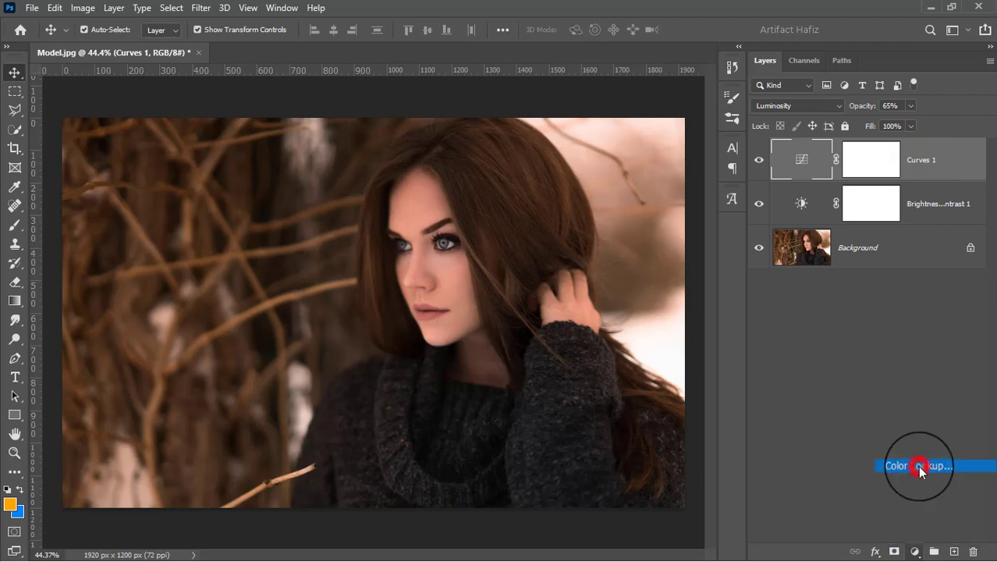
Step: Try the Soft_Warming.look, HorrorBlue.3DL and EdgyAmber.3DL LUTs on the Color Lookup adjustment
{"action": "left_click", "coordinate": [849, 207]}
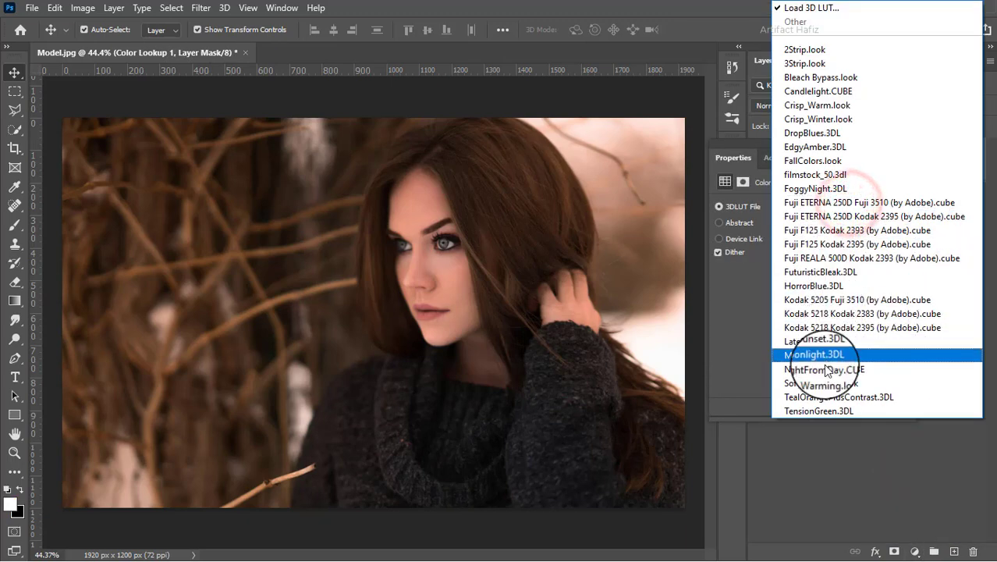
{"action": "left_click", "coordinate": [819, 383]}
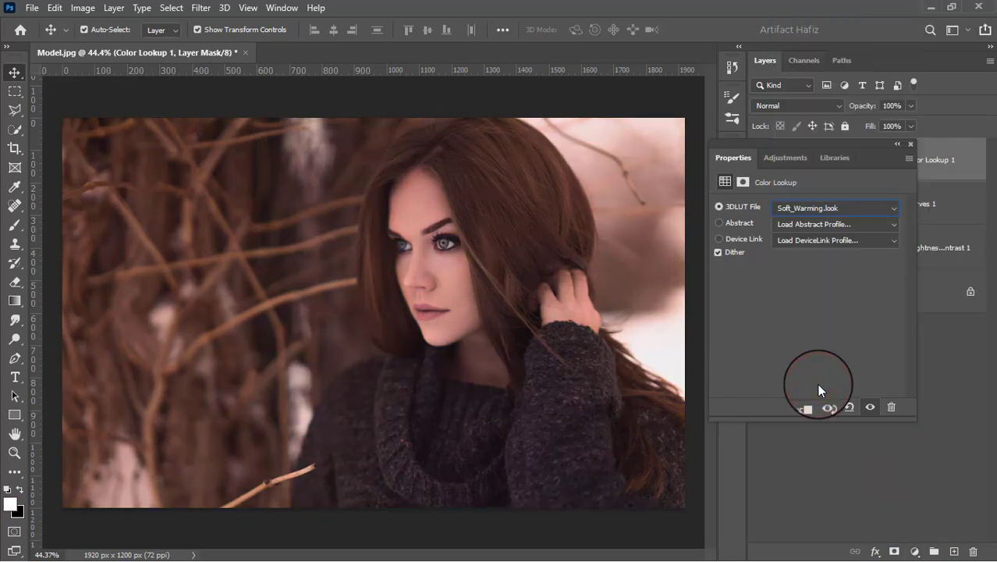
{"action": "left_click", "coordinate": [813, 211]}
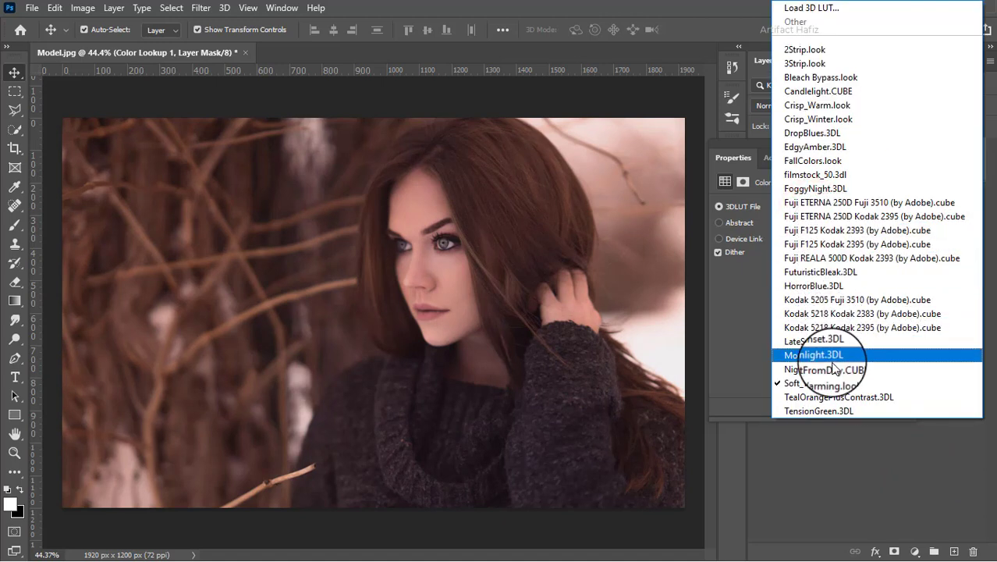
{"action": "left_click", "coordinate": [827, 286]}
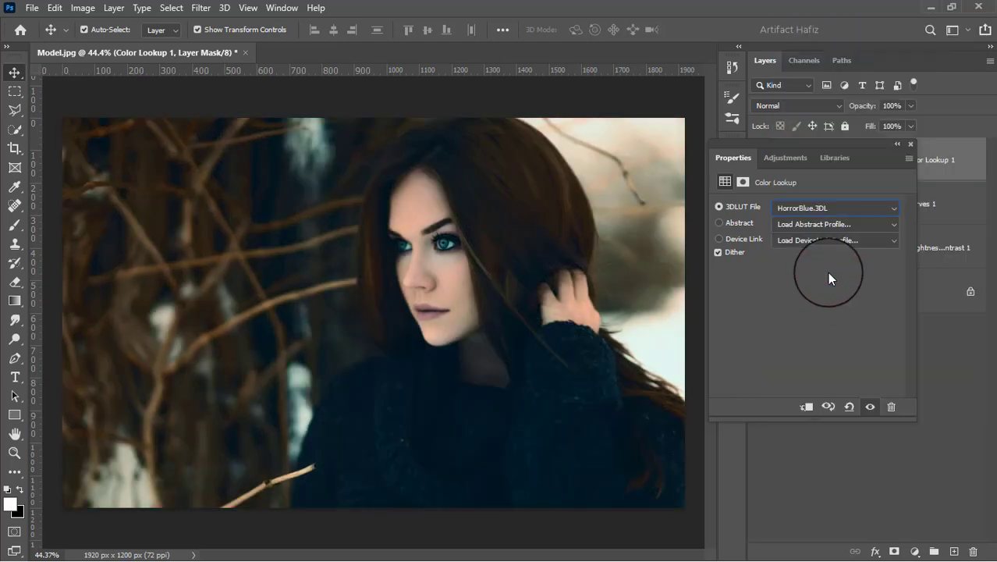
{"action": "left_click", "coordinate": [822, 209]}
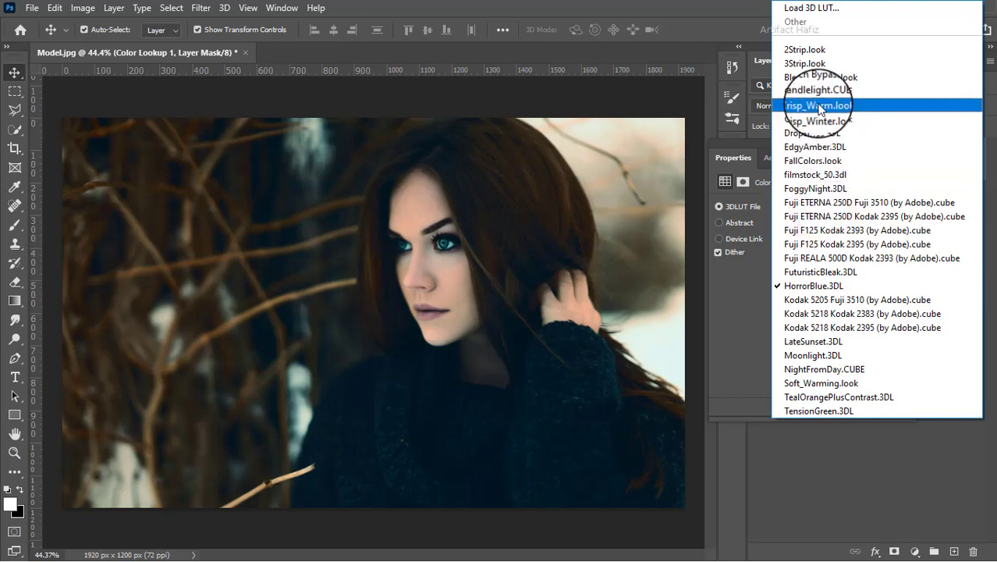
{"action": "left_click", "coordinate": [821, 148]}
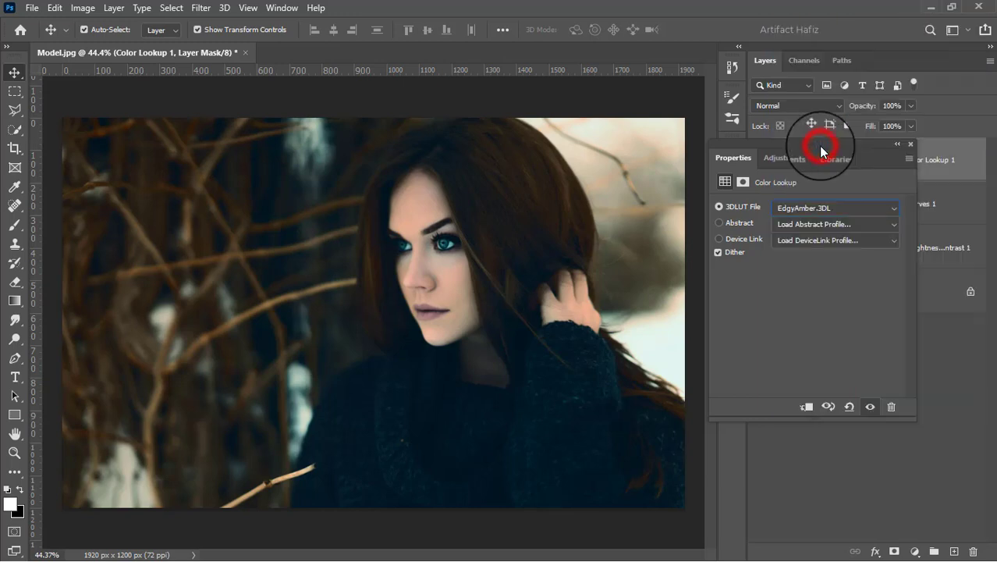
Step: Set the Color Lookup adjustment's 3DLUT file to FoggyNight.3DL and close its properties
{"action": "left_click", "coordinate": [806, 201]}
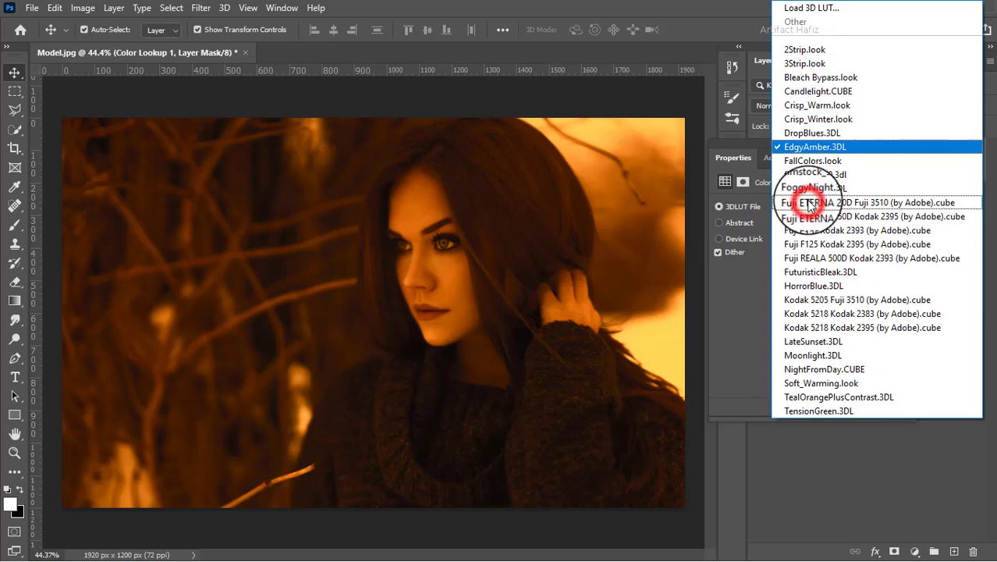
{"action": "left_click", "coordinate": [822, 188]}
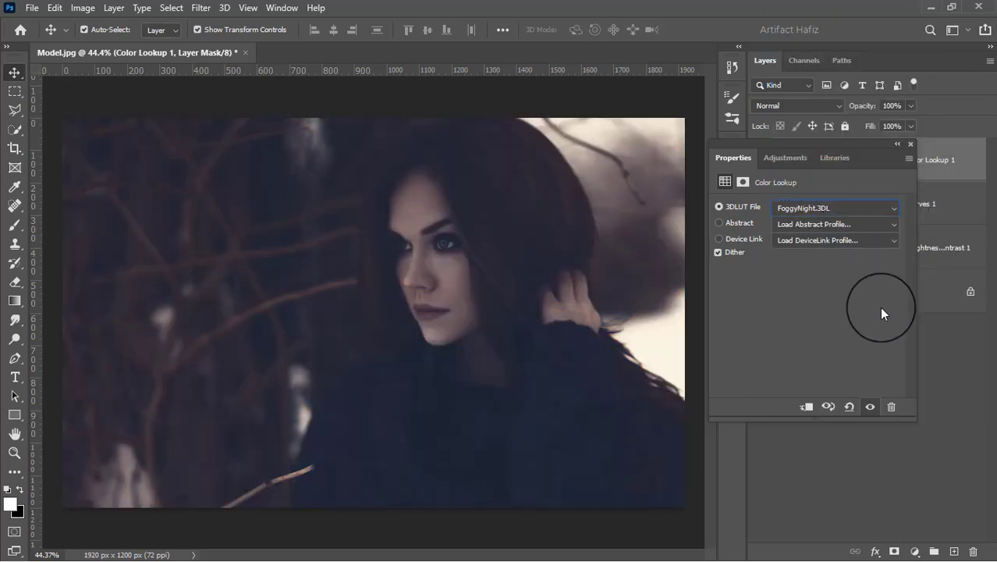
{"action": "left_click", "coordinate": [910, 143]}
Step: Lower the Color Lookup 1 layer's opacity to 18%
{"action": "left_click", "coordinate": [912, 105]}
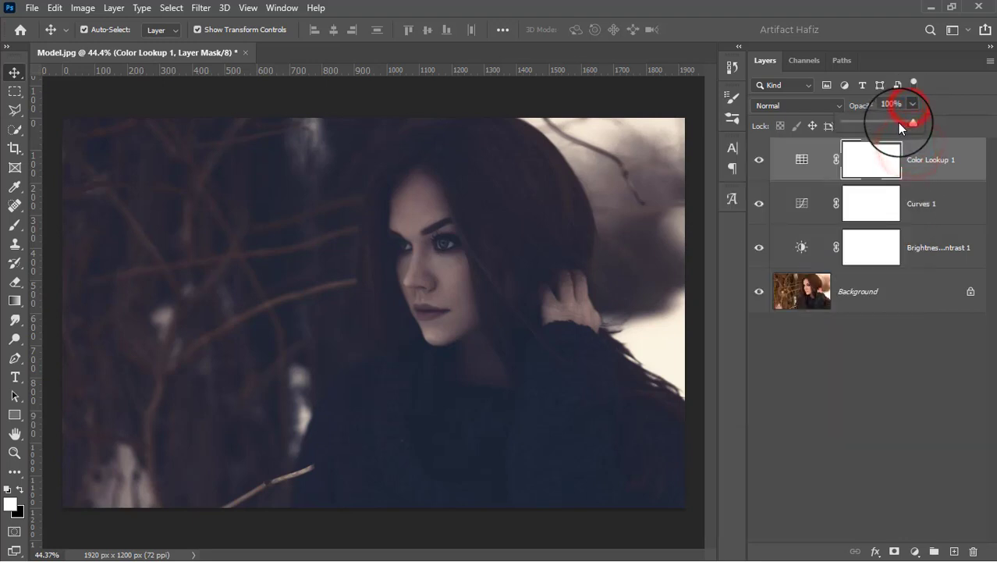
{"action": "left_click_drag", "start_coordinate": [861, 125], "coordinate": [844, 134]}
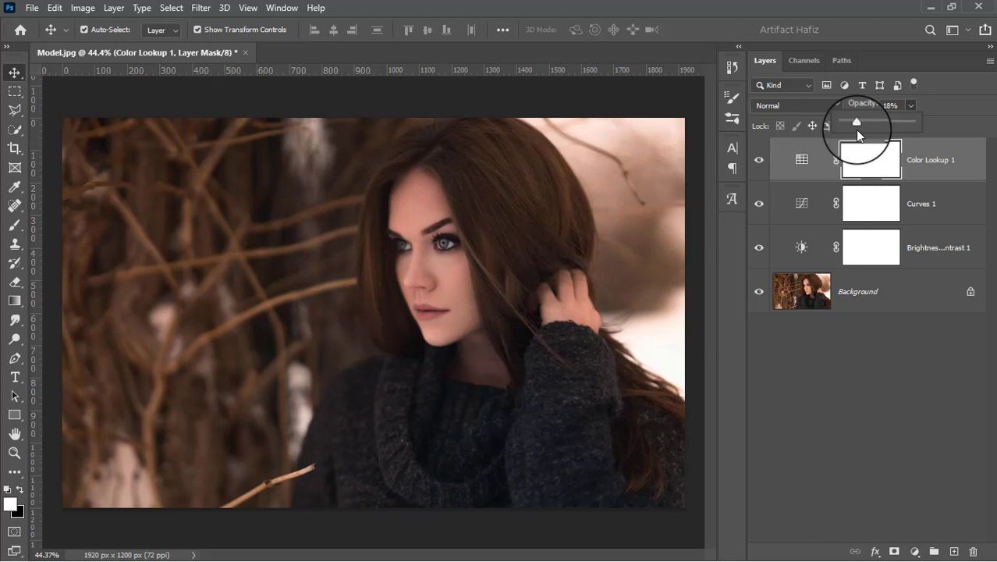
{"action": "left_click", "coordinate": [857, 154]}
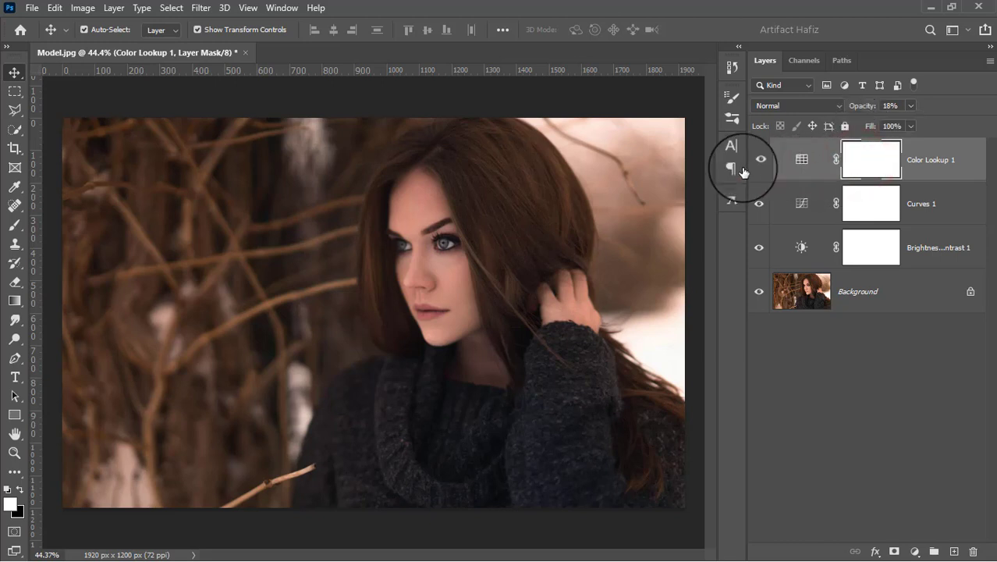
Step: Hide the Color Lookup effect on the woman's face by painting black on its layer mask with a soft 250 px brush
{"action": "left_click", "coordinate": [19, 229]}
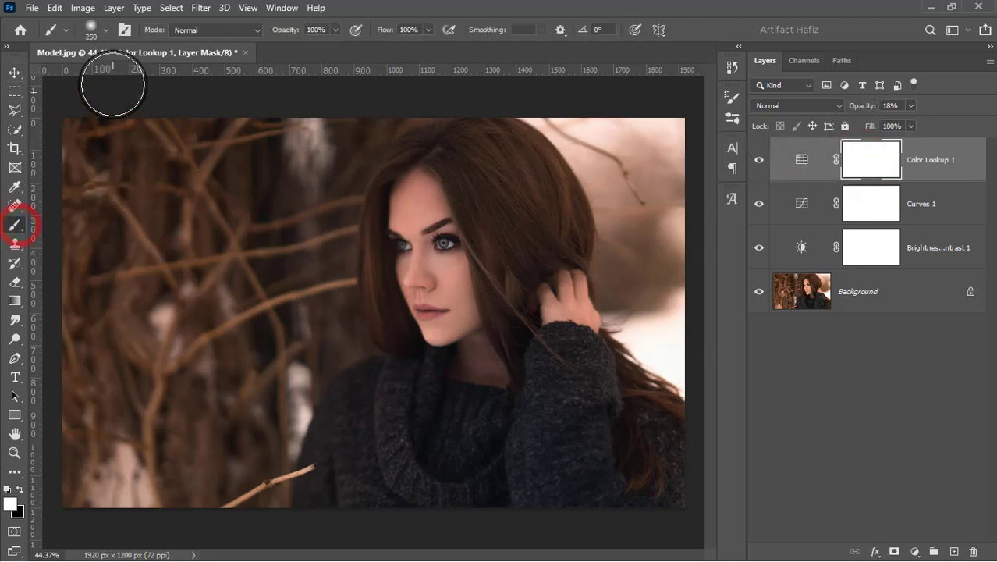
{"action": "left_click", "coordinate": [103, 28]}
{"action": "double_click", "coordinate": [91, 218]}
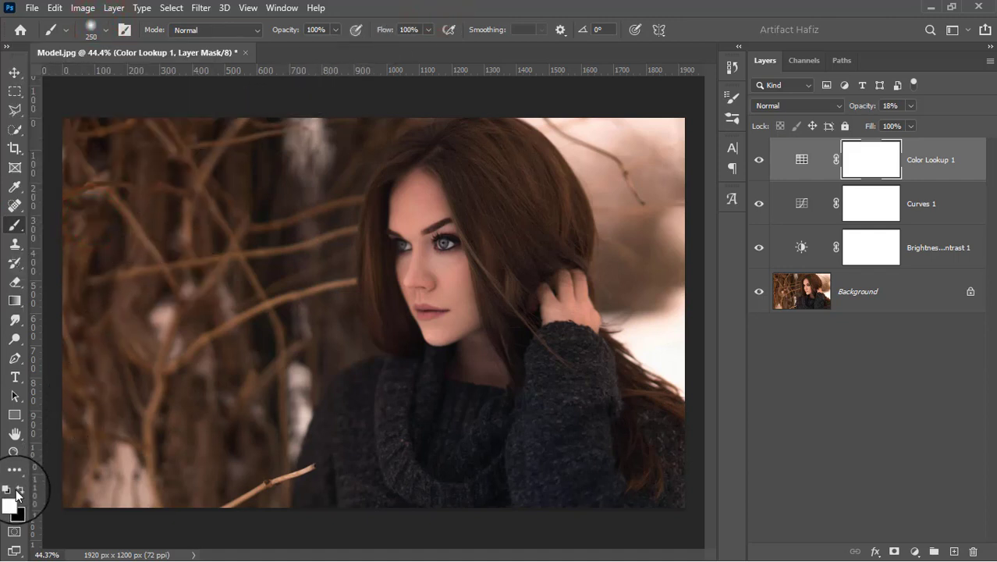
{"action": "left_click", "coordinate": [419, 206]}
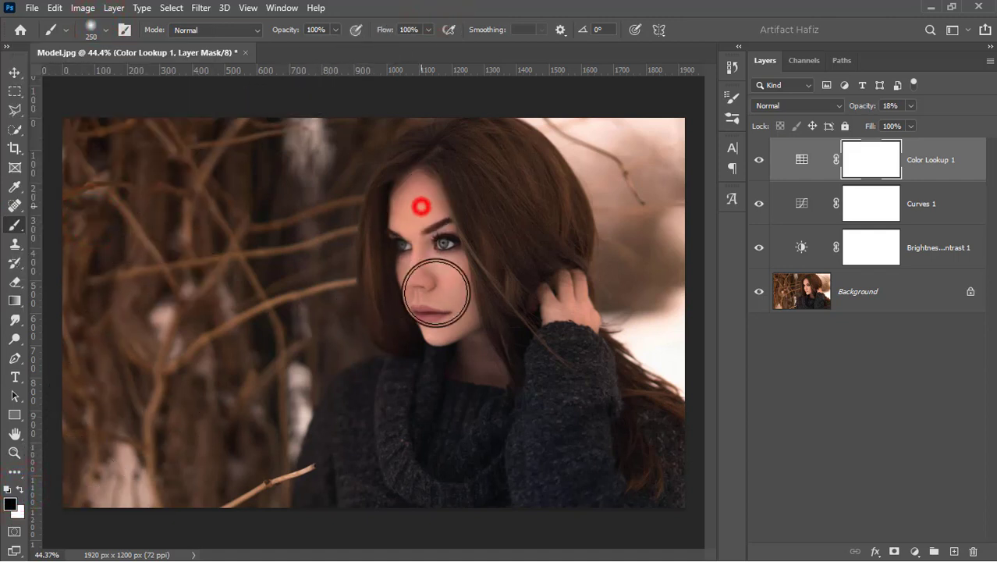
{"action": "mouse_move", "coordinate": [442, 312]}
{"action": "left_mouse_down"}
{"action": "mouse_move", "coordinate": [416, 223]}
{"action": "mouse_move", "coordinate": [444, 310]}
{"action": "mouse_move", "coordinate": [402, 224]}
{"action": "mouse_move", "coordinate": [445, 306]}
{"action": "left_mouse_up"}
{"action": "mouse_move", "coordinate": [447, 246]}
{"action": "left_mouse_down"}
{"action": "mouse_move", "coordinate": [470, 281]}
{"action": "mouse_move", "coordinate": [473, 317]}
{"action": "left_mouse_up"}
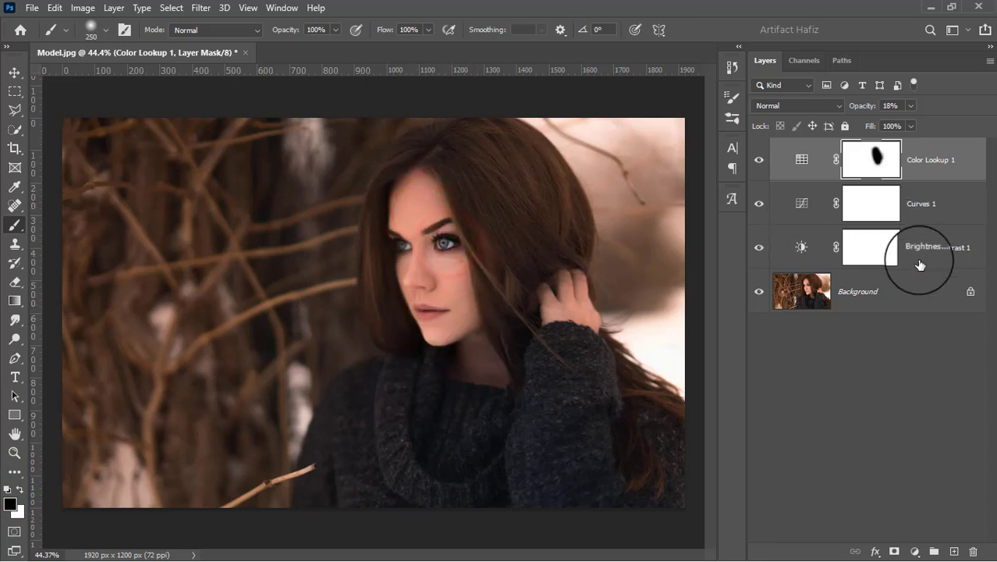
{"action": "left_click_drag", "start_coordinate": [402, 252], "coordinate": [412, 260]}
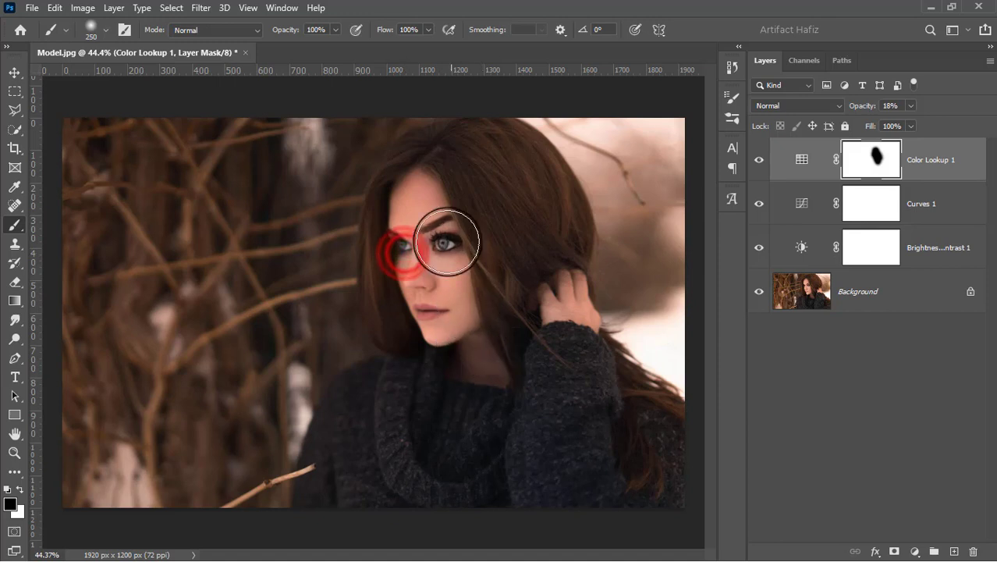
{"action": "left_click_drag", "start_coordinate": [442, 212], "coordinate": [459, 287]}
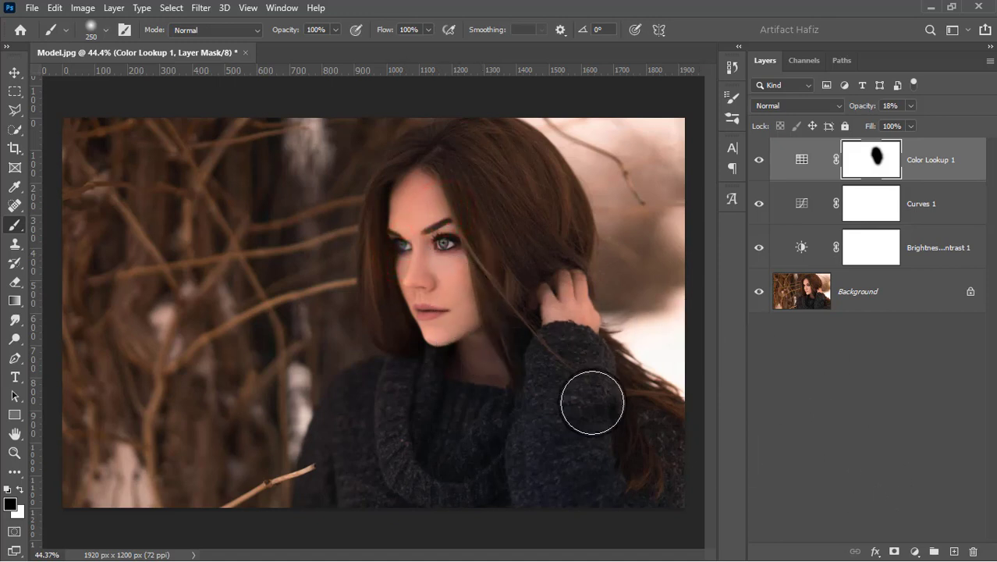
{"action": "left_click", "coordinate": [414, 198]}
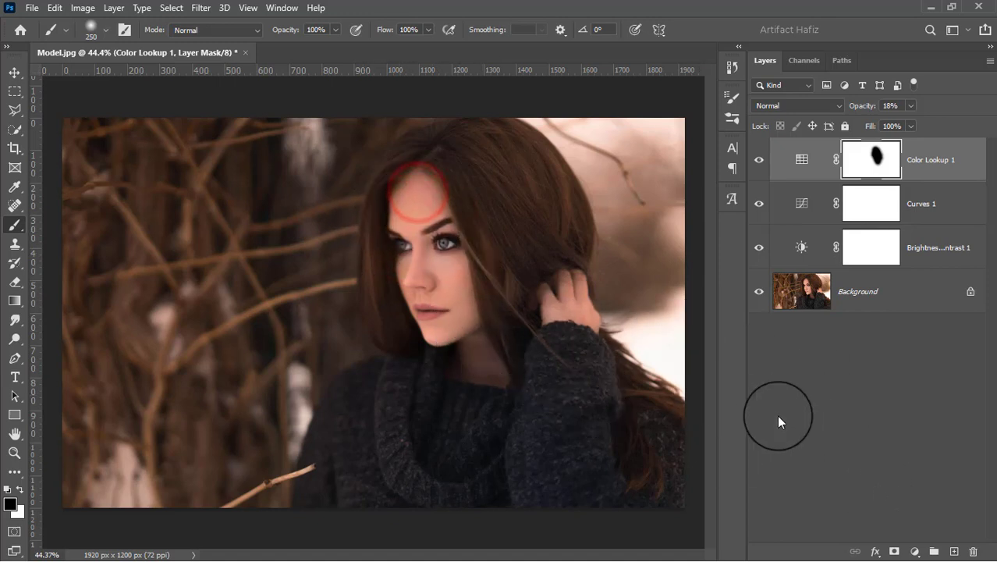
Step: Add a Photo Filter adjustment layer above the Color Lookup 1 layer
{"action": "left_click", "coordinate": [916, 552]}
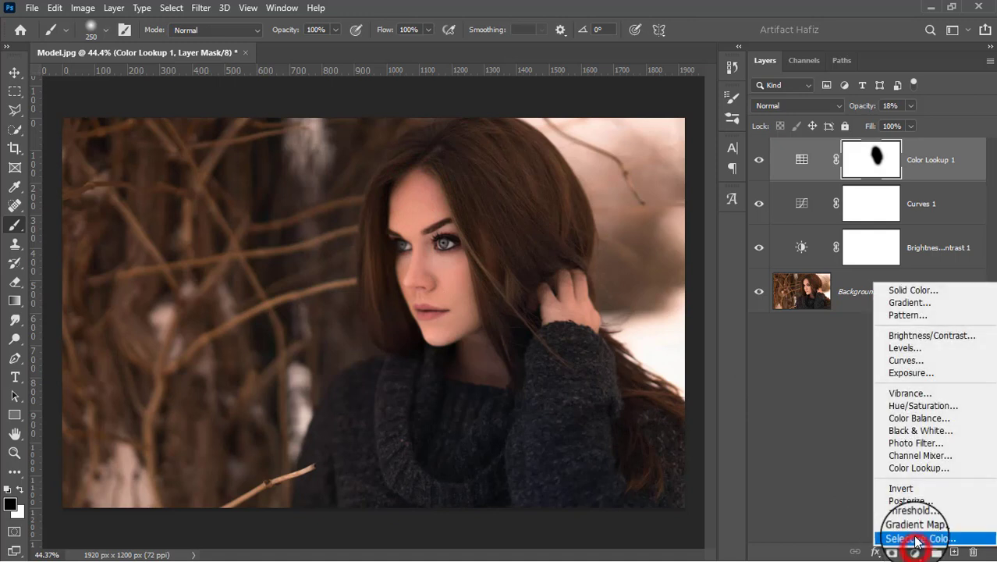
{"action": "left_click", "coordinate": [905, 443]}
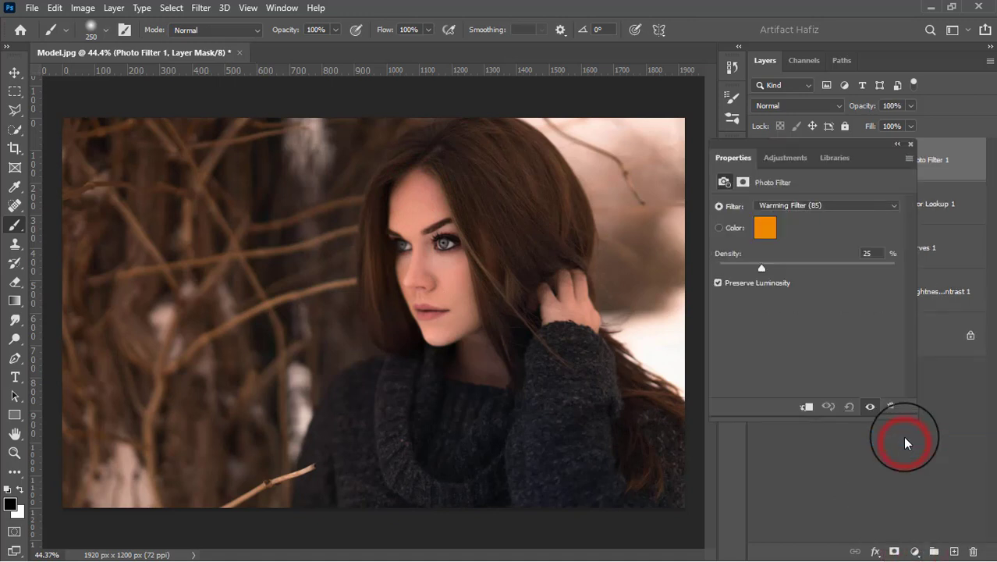
Step: Try the Cooling Filter (80) and Cooling Filter (LBB) presets on the Photo Filter adjustment
{"action": "left_click", "coordinate": [804, 205]}
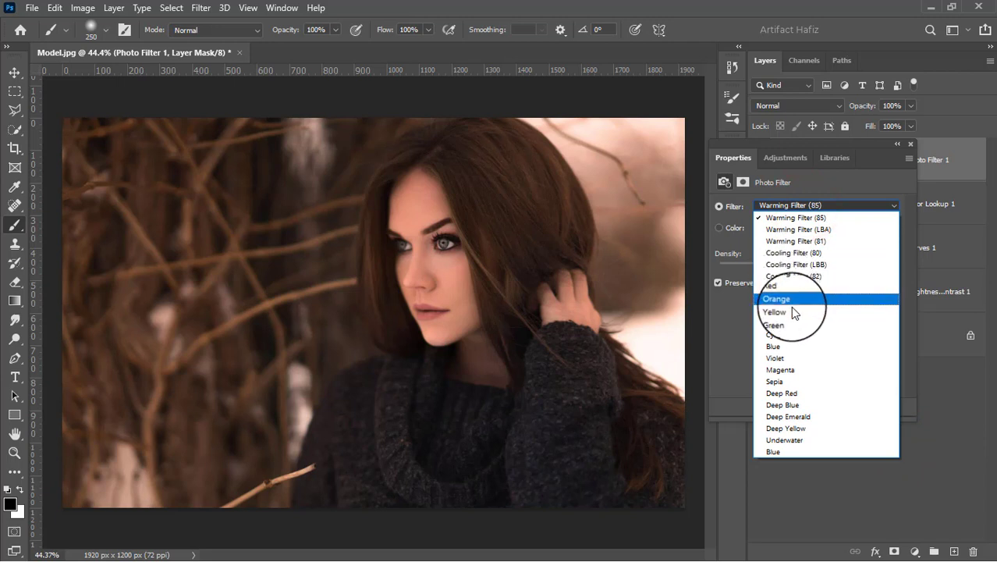
{"action": "left_click", "coordinate": [796, 277]}
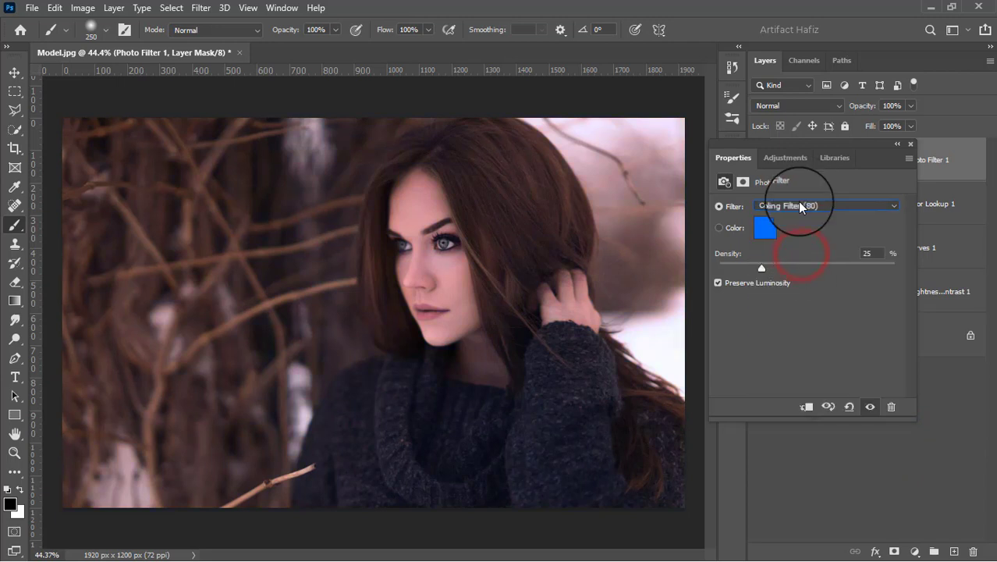
{"action": "left_click", "coordinate": [800, 206]}
{"action": "left_click", "coordinate": [796, 269]}
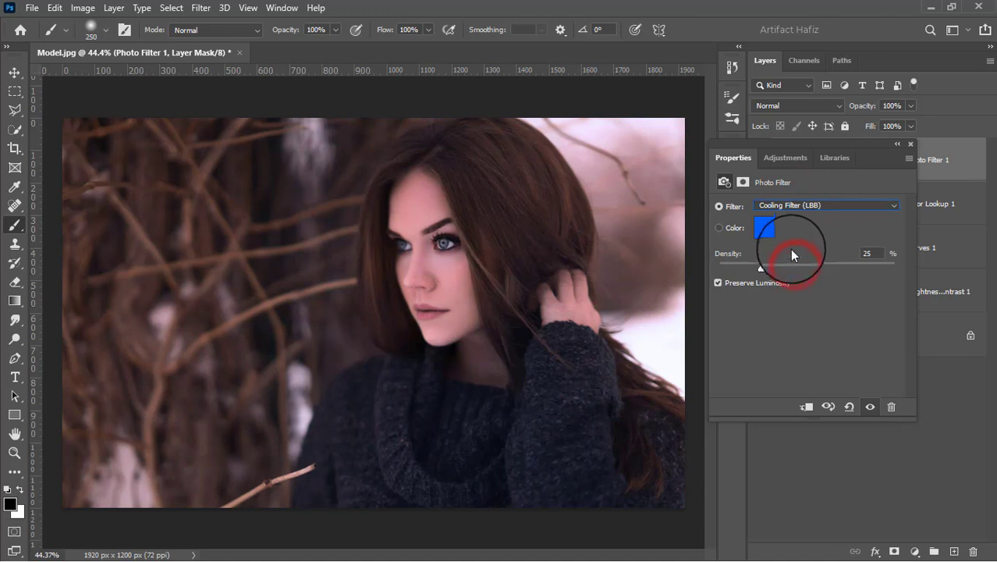
Step: Set the photo filter to Cooling Filter (82), close its properties, and compare the image with and without the layer
{"action": "left_click", "coordinate": [800, 206]}
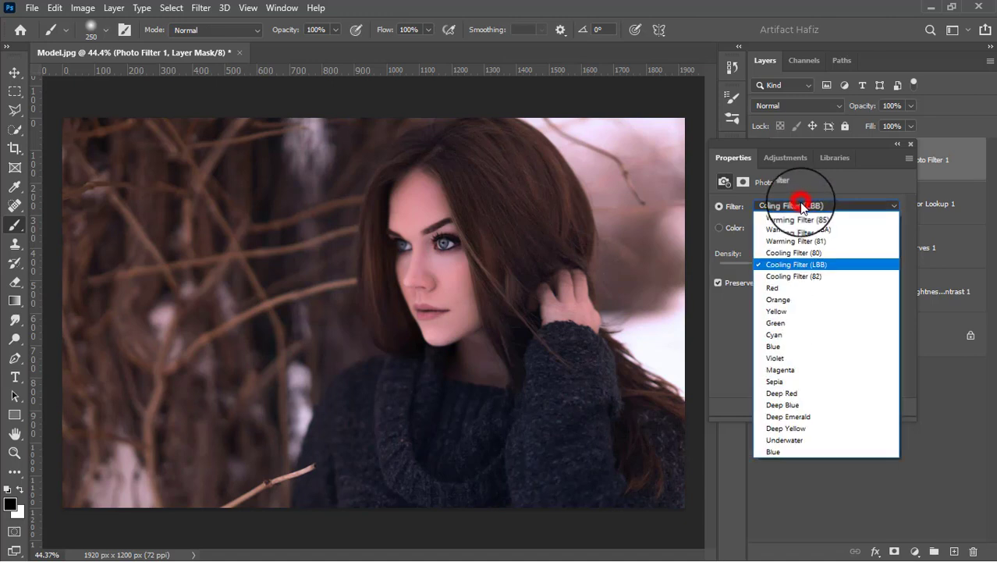
{"action": "left_click", "coordinate": [786, 284]}
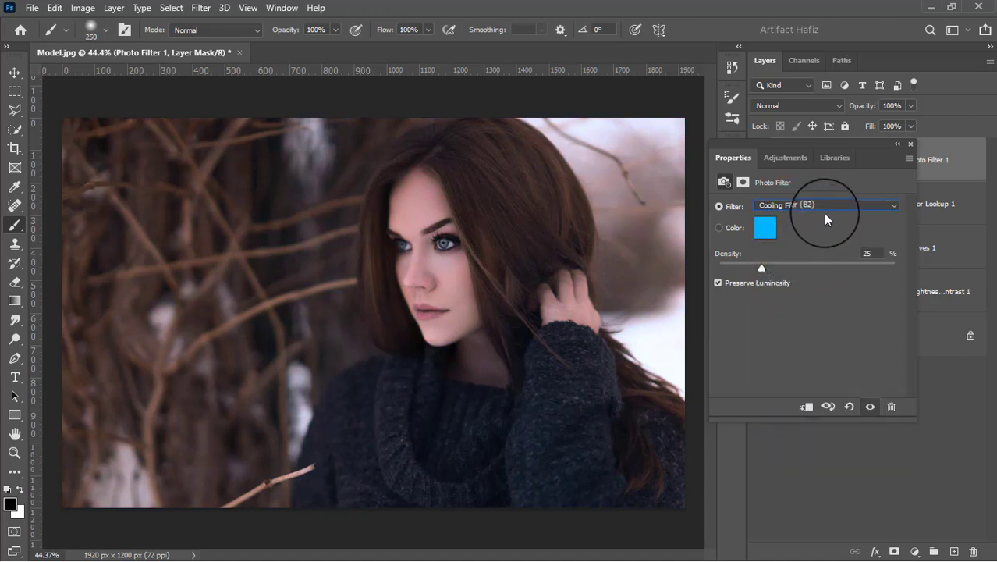
{"action": "left_click", "coordinate": [911, 143]}
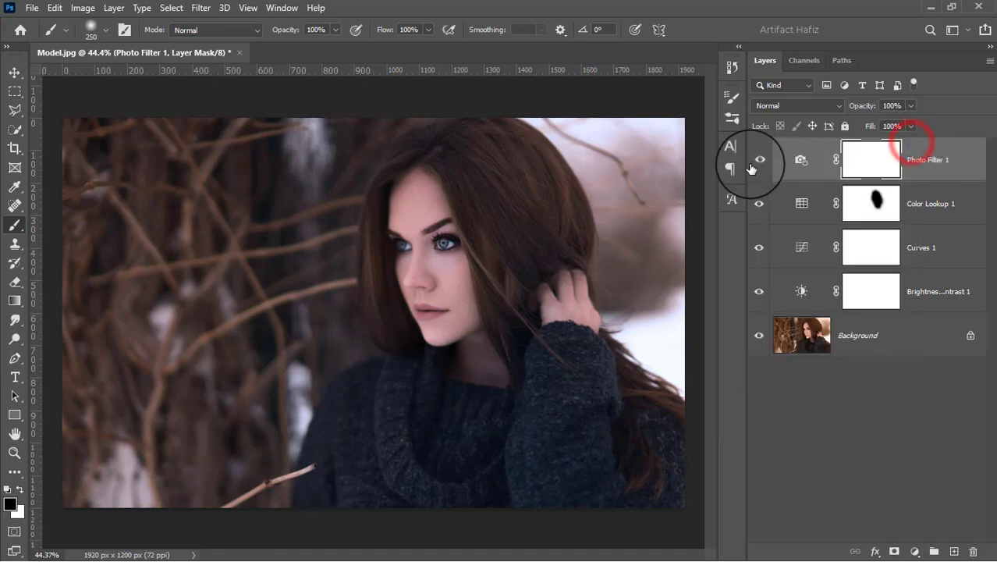
{"action": "left_click", "coordinate": [756, 160]}
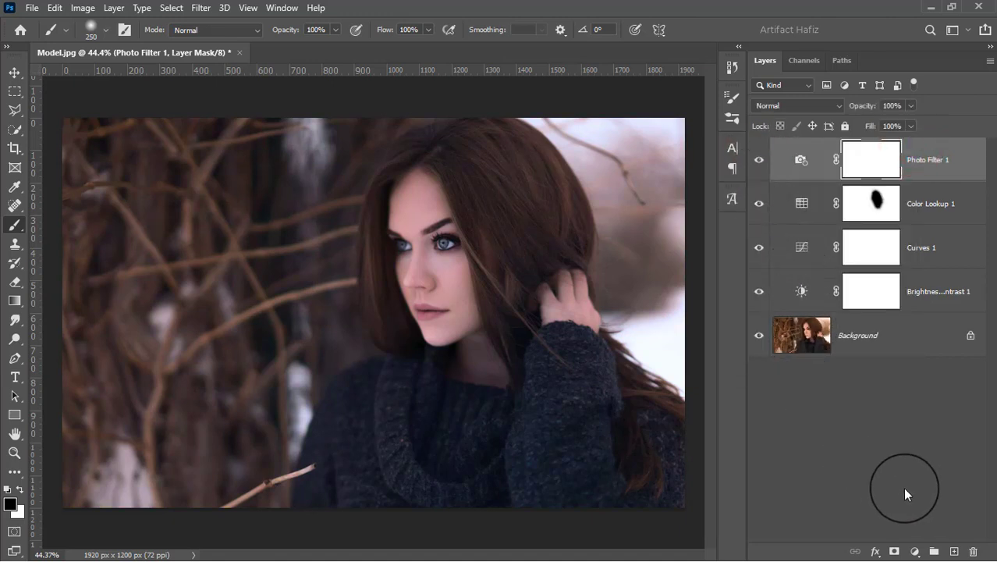
Step: Add a Levels adjustment layer on top of the stack and slightly darken the RGB midtones
{"action": "left_click", "coordinate": [916, 550]}
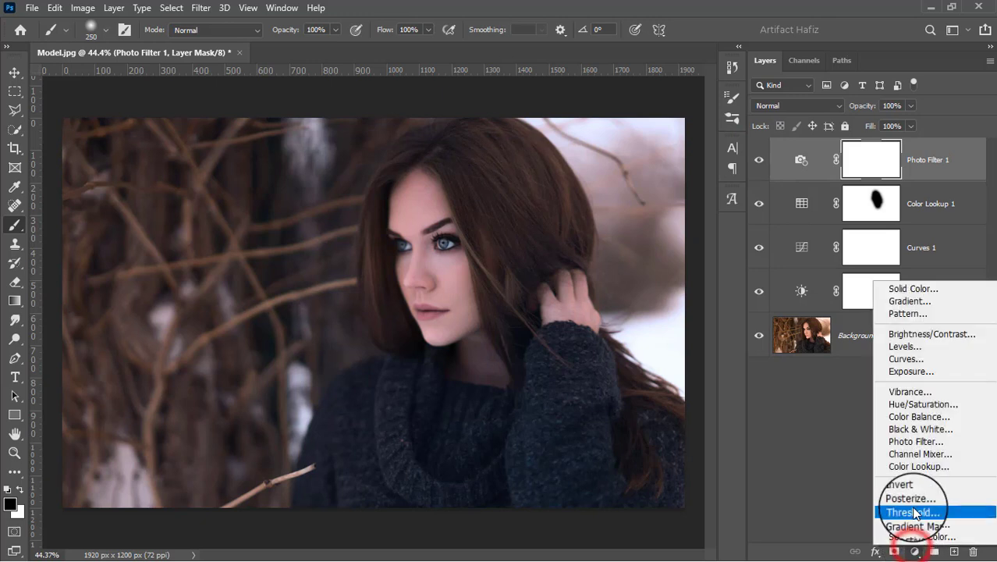
{"action": "left_click", "coordinate": [905, 345]}
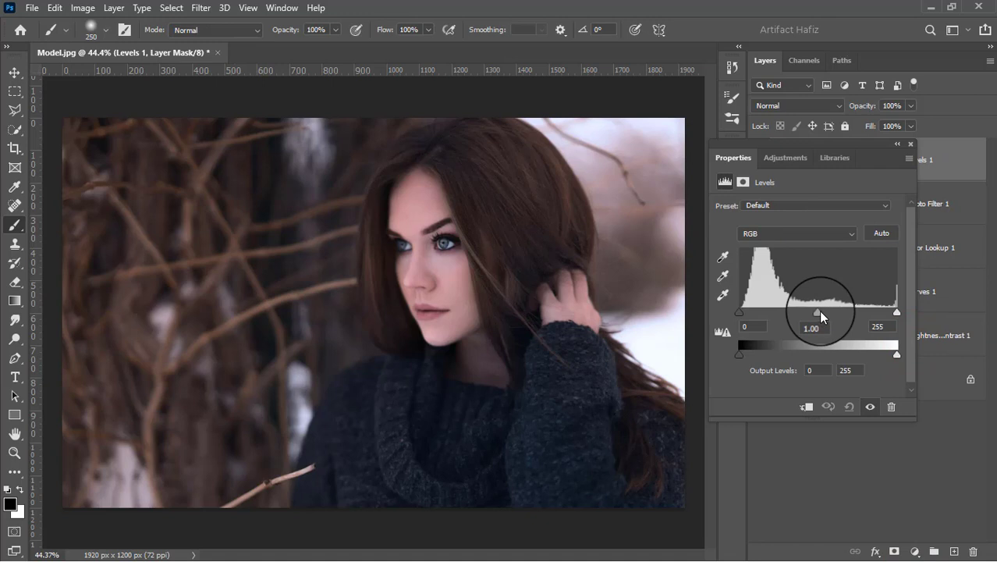
{"action": "left_click_drag", "start_coordinate": [821, 316], "coordinate": [827, 316]}
{"action": "left_click", "coordinate": [910, 145]}
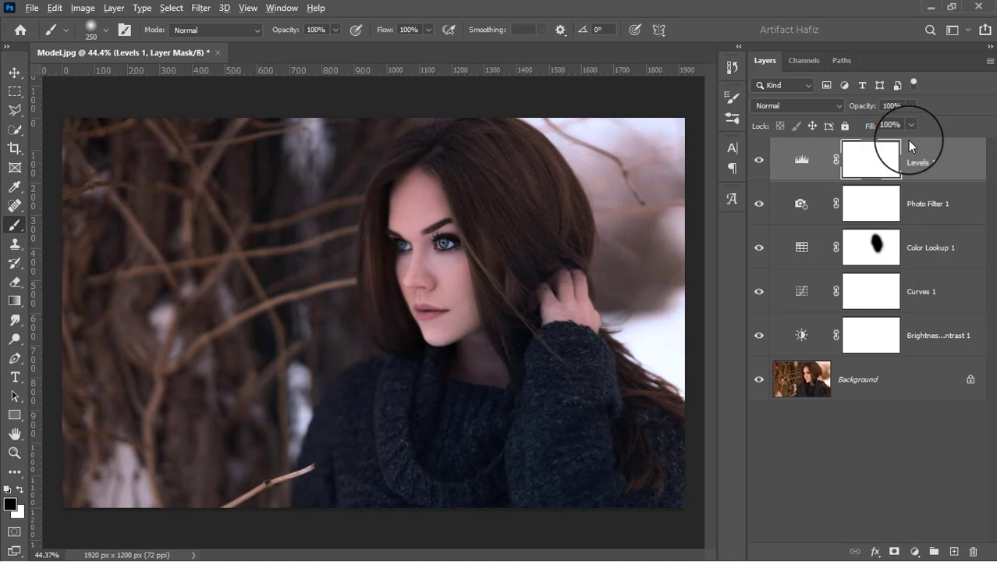
Step: Stamp all visible layers into a new layer at the top of the stack and convert it for smart filters
{"action": "key", "text": "ctrl+alt+shift+e"}
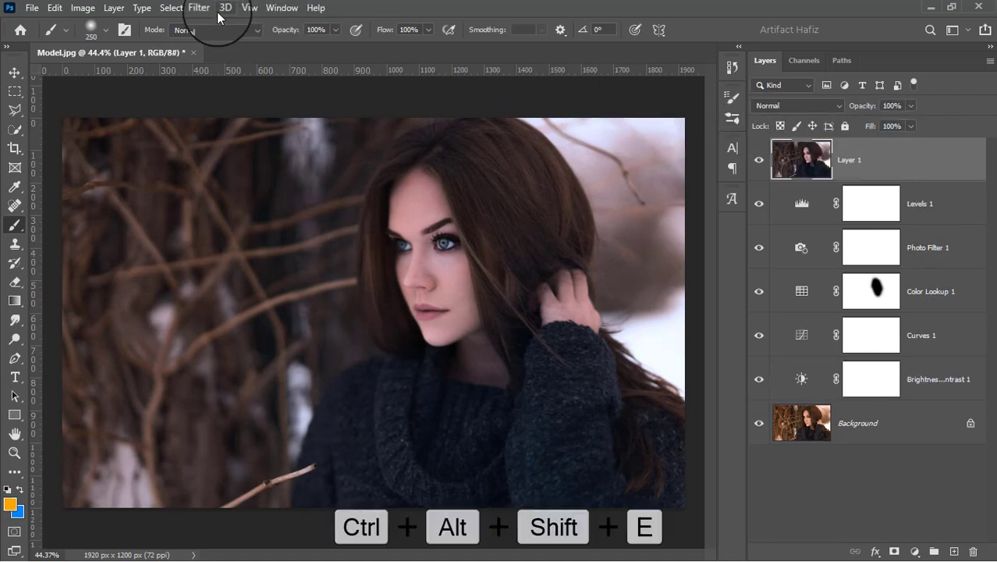
{"action": "left_click", "coordinate": [200, 8]}
{"action": "left_click", "coordinate": [200, 44]}
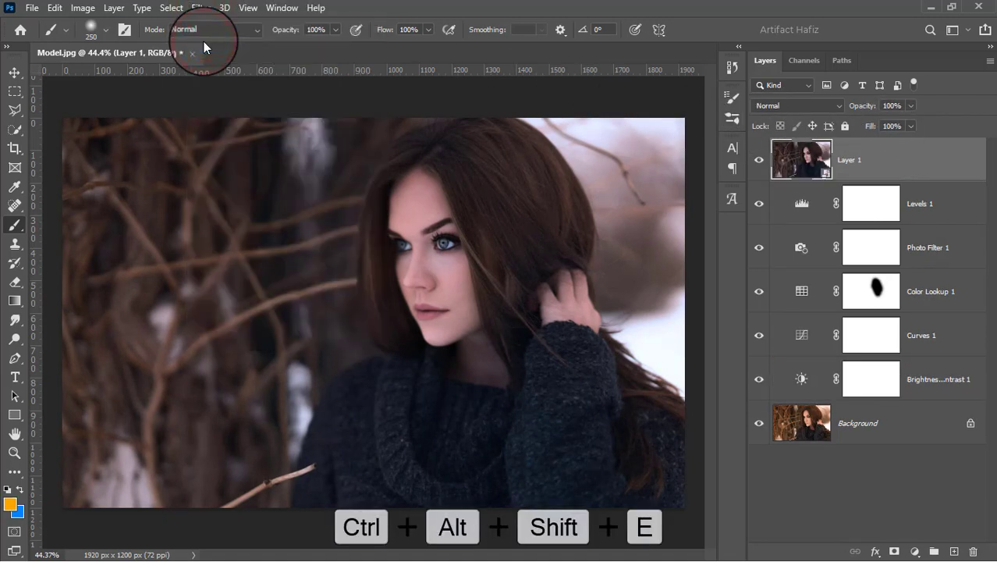
Step: Apply the Camera Raw Filter to the stamped layer, setting Exposure to -0.15 and Temperature to -9
{"action": "left_click", "coordinate": [200, 8]}
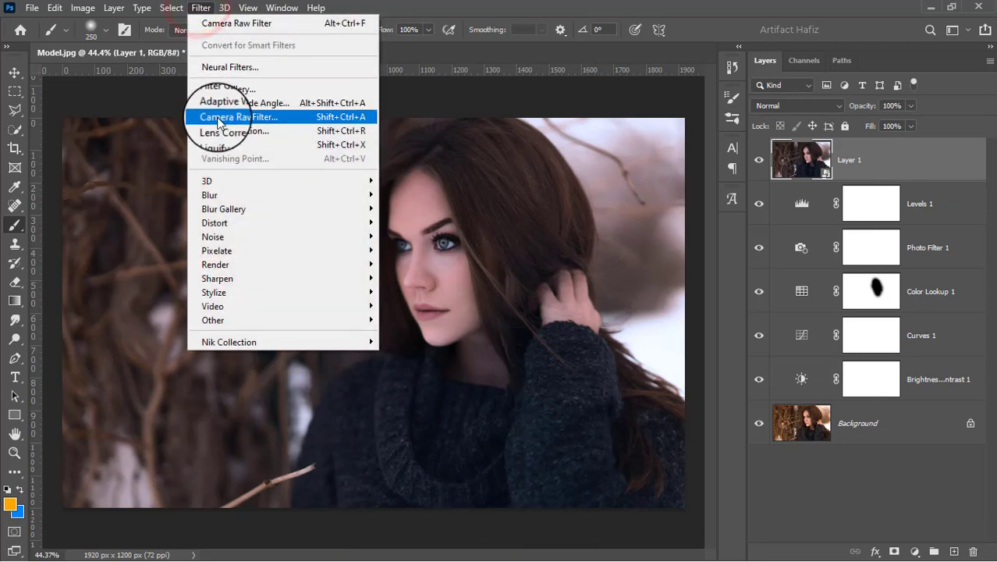
{"action": "left_click", "coordinate": [217, 118]}
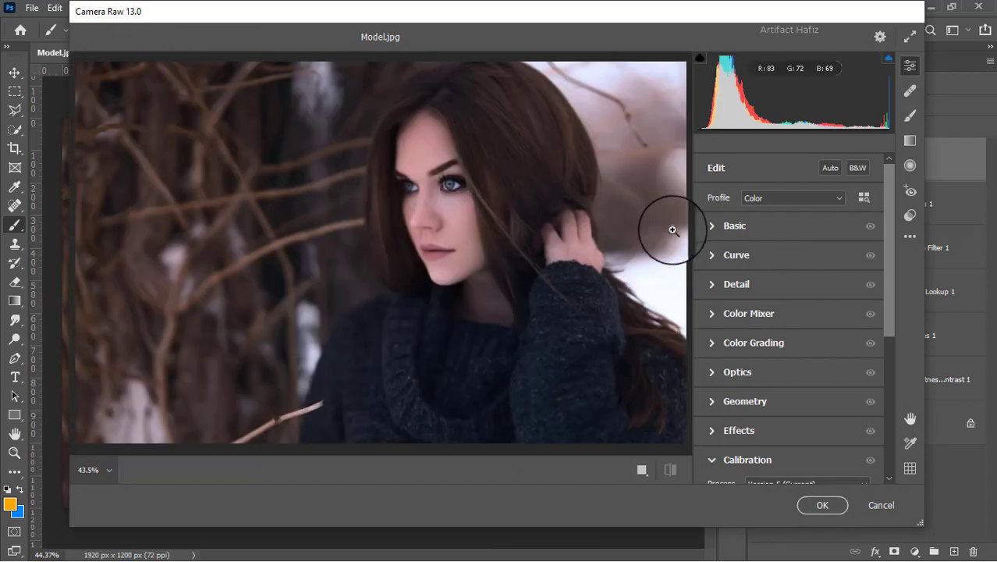
{"action": "left_click", "coordinate": [714, 226]}
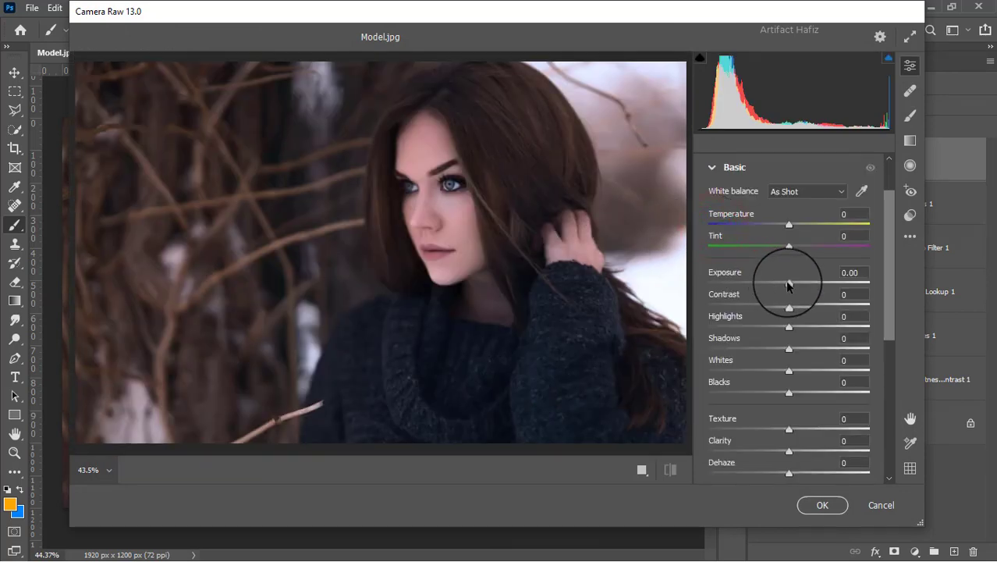
{"action": "left_click_drag", "start_coordinate": [788, 282], "coordinate": [785, 291]}
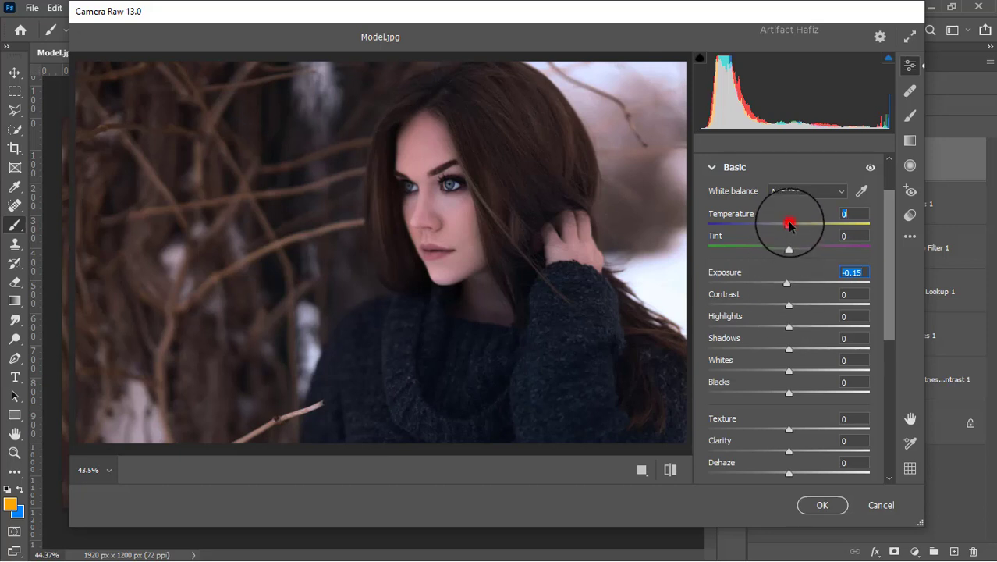
{"action": "mouse_move", "coordinate": [790, 225]}
{"action": "left_mouse_down"}
{"action": "mouse_move", "coordinate": [765, 225]}
{"action": "mouse_move", "coordinate": [781, 225]}
{"action": "left_mouse_up"}
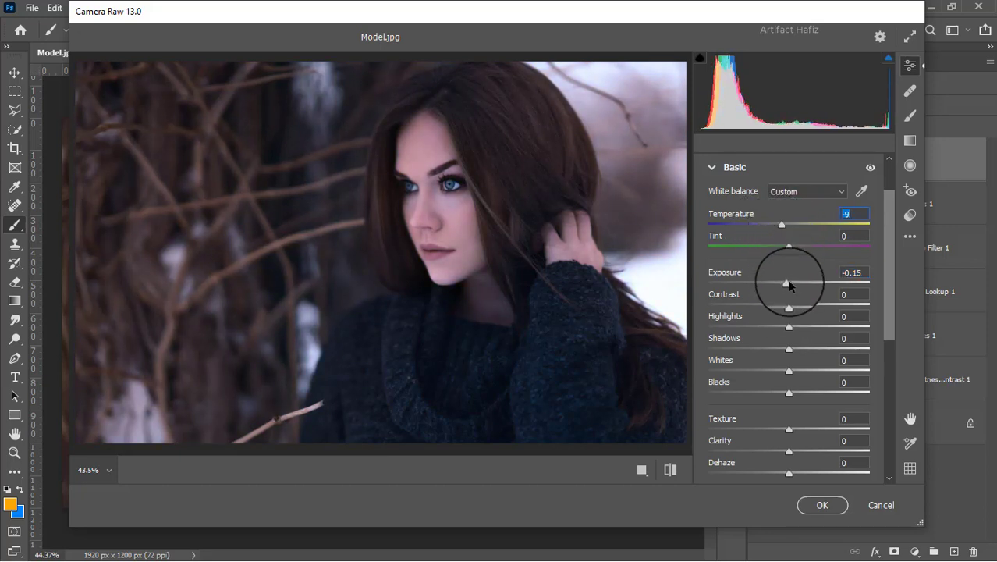
Step: Set the Basic adjustments to Highlights -15, Shadows +5, Whites +60, Blacks +100, Texture -5 and Clarity +8
{"action": "left_click_drag", "start_coordinate": [791, 327], "coordinate": [835, 382]}
{"action": "left_click_drag", "start_coordinate": [766, 327], "coordinate": [775, 328]}
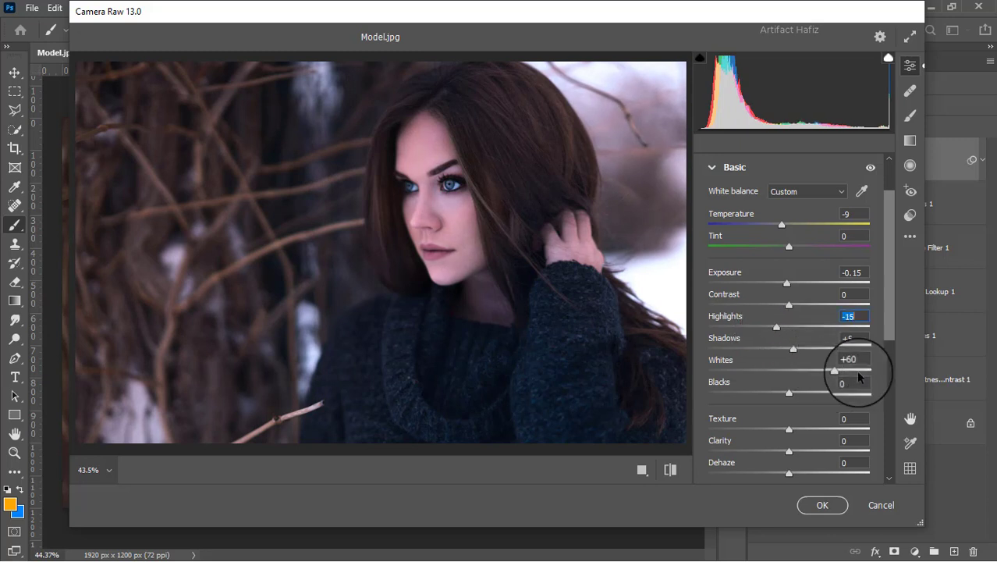
{"action": "left_click_drag", "start_coordinate": [834, 381], "coordinate": [873, 402]}
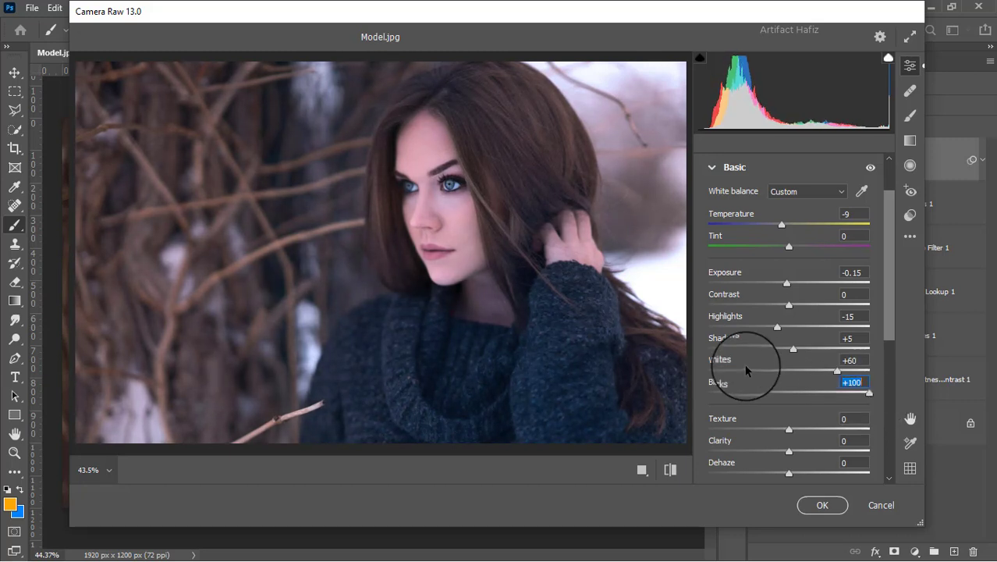
{"action": "scroll", "coordinate": [745, 364], "scroll_direction": "down", "scroll_amount": 3}
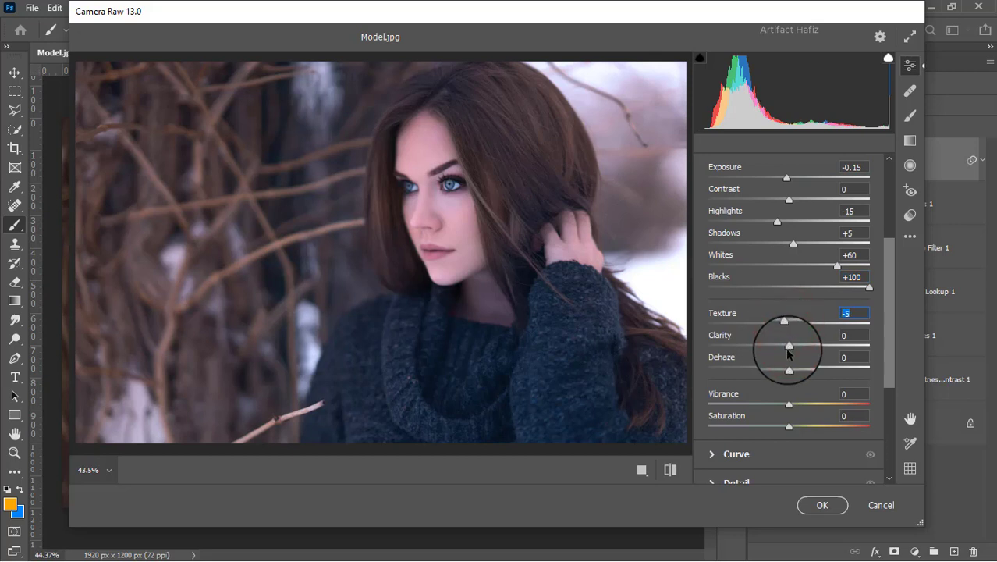
{"action": "left_click_drag", "start_coordinate": [789, 345], "coordinate": [795, 344]}
Step: Raise the black point of the blue channel's point curve to an output of 7
{"action": "scroll", "coordinate": [785, 363], "scroll_direction": "down", "scroll_amount": 3}
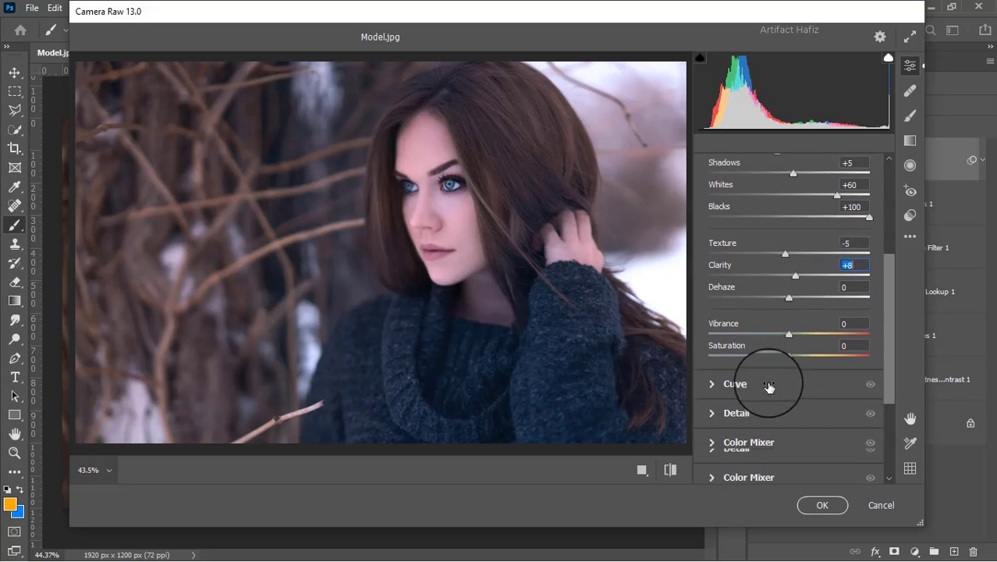
{"action": "left_click", "coordinate": [721, 384]}
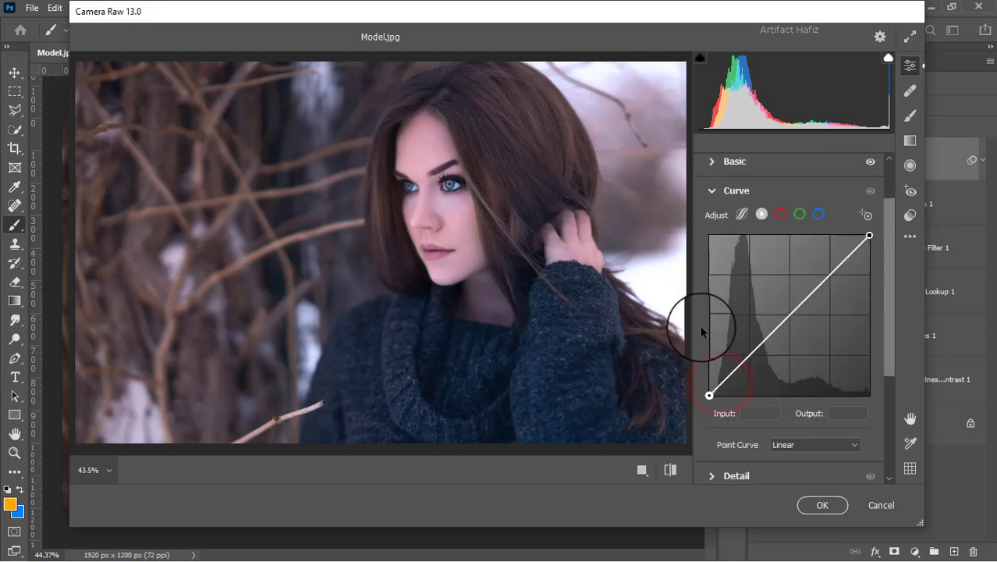
{"action": "left_click", "coordinate": [818, 217]}
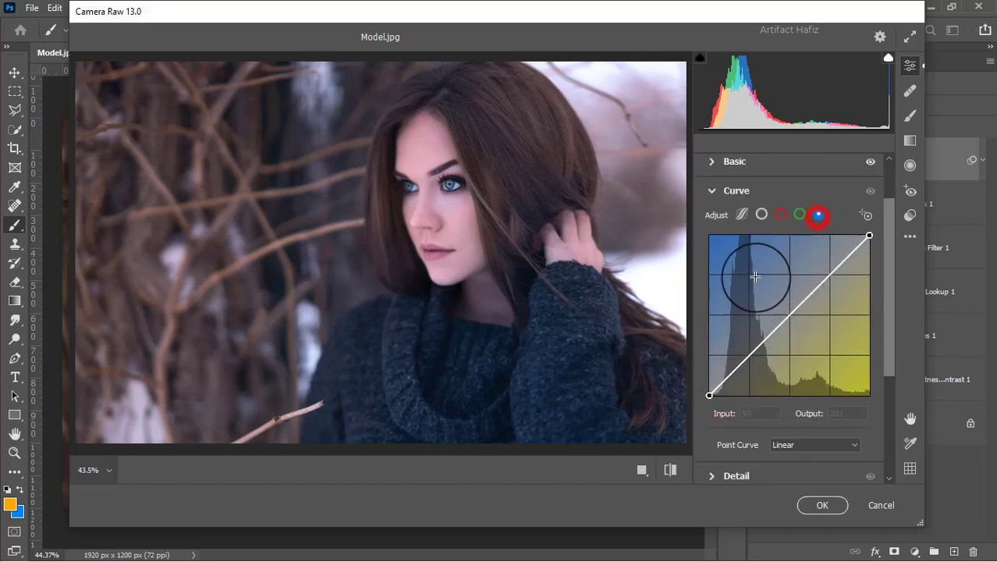
{"action": "left_click_drag", "start_coordinate": [709, 395], "coordinate": [710, 383]}
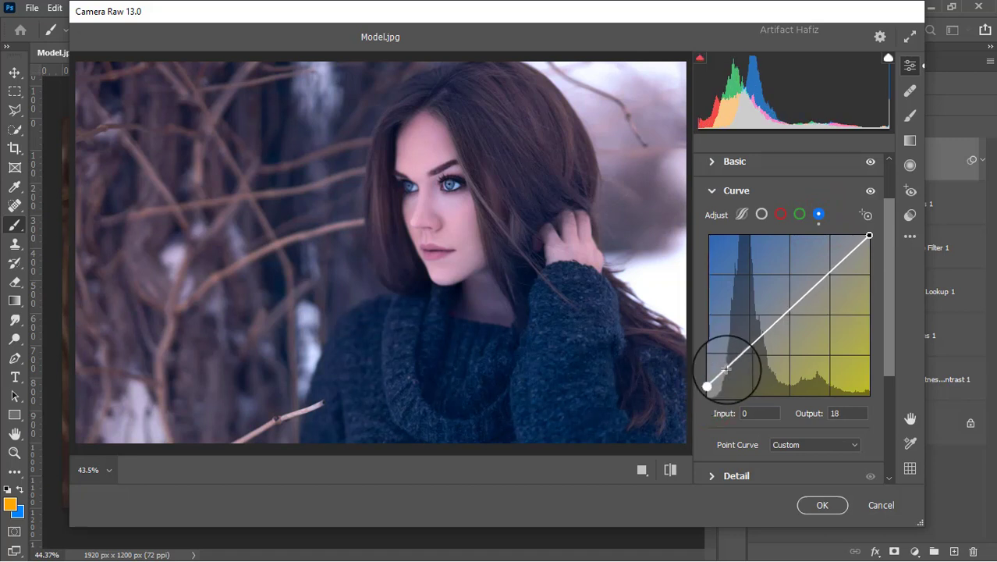
{"action": "left_click_drag", "start_coordinate": [711, 385], "coordinate": [708, 390]}
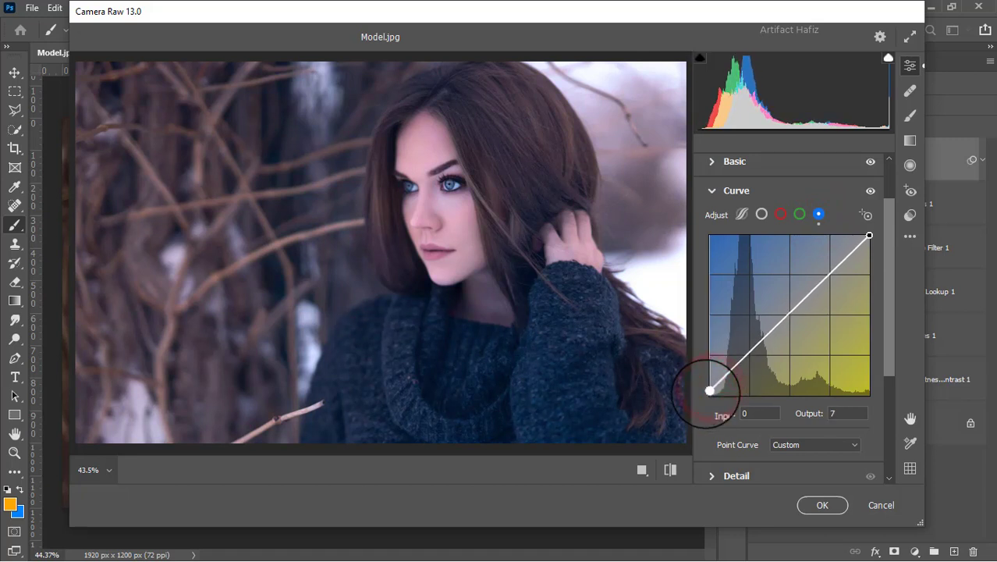
{"action": "left_click", "coordinate": [835, 412]}
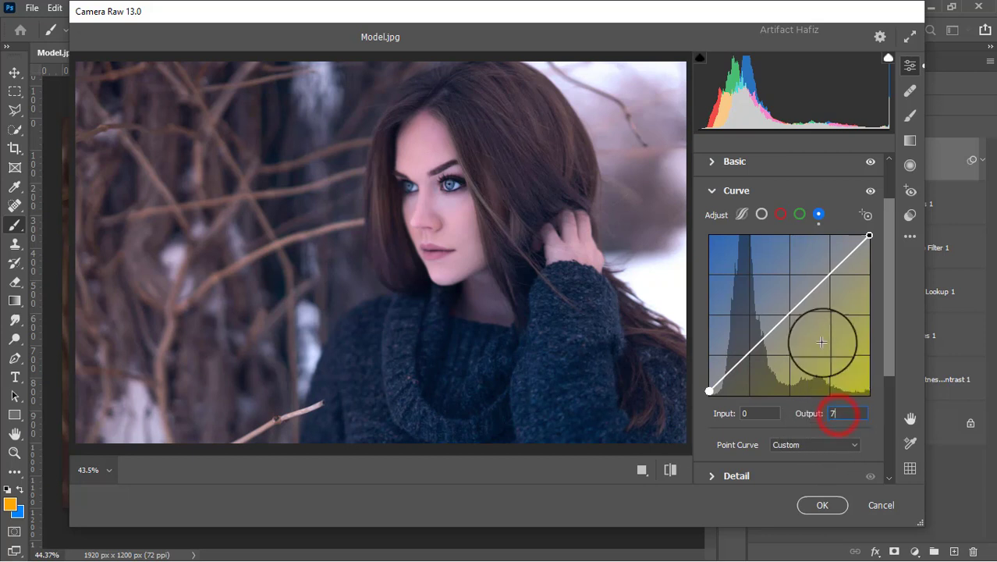
Step: Set the Detail adjustments to Sharpening 14 and Noise Reduction 5
{"action": "scroll", "coordinate": [780, 320], "scroll_direction": "down", "scroll_amount": 2}
{"action": "left_click", "coordinate": [711, 373]}
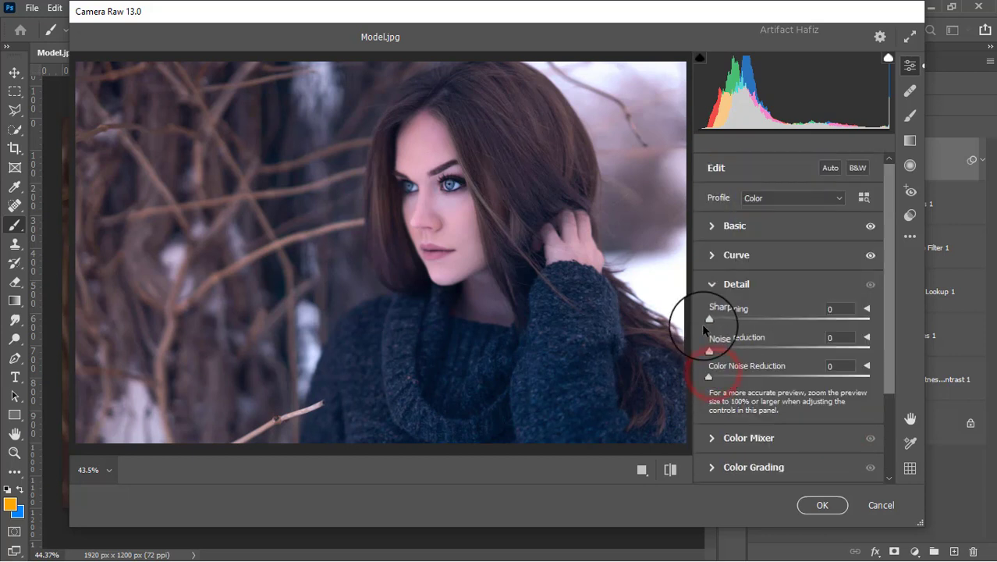
{"action": "left_click_drag", "start_coordinate": [729, 317], "coordinate": [727, 317]}
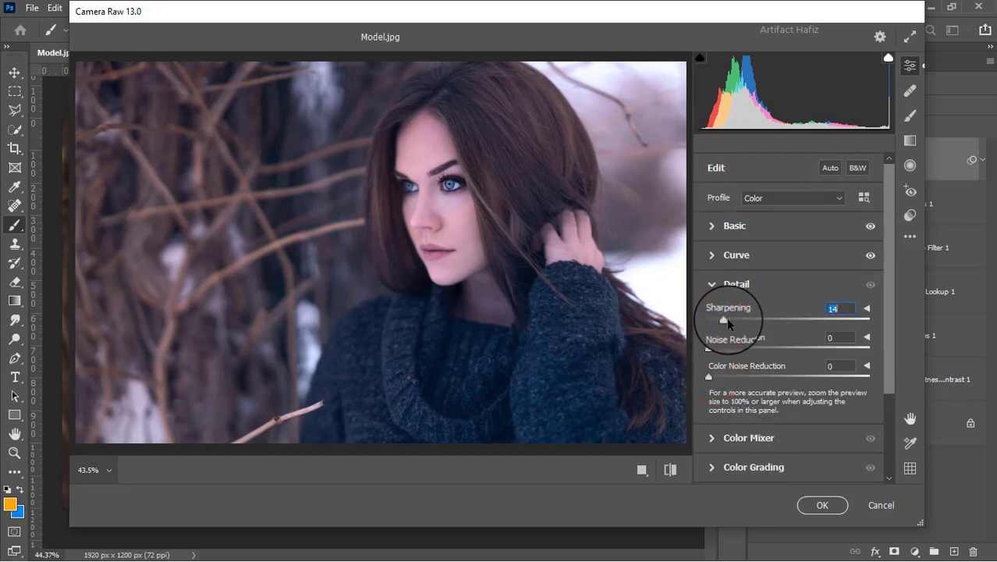
{"action": "left_click", "coordinate": [709, 349]}
{"action": "left_click", "coordinate": [716, 352]}
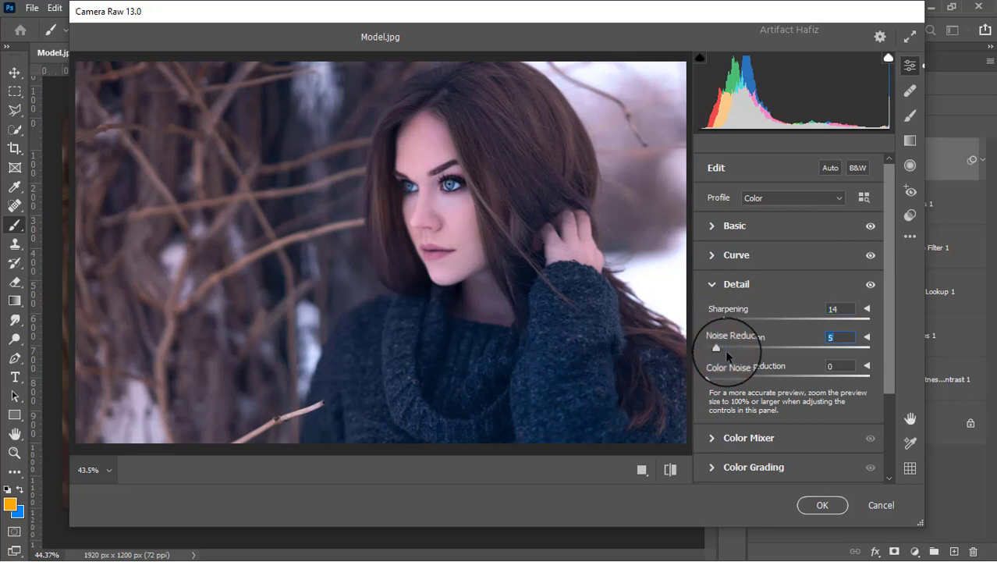
Step: Set the Color Mixer saturation to Reds +1, Oranges +3, Yellows -100, Greens -100, Aquas +10 and Blues +16
{"action": "scroll", "coordinate": [724, 347], "scroll_direction": "down", "scroll_amount": 3}
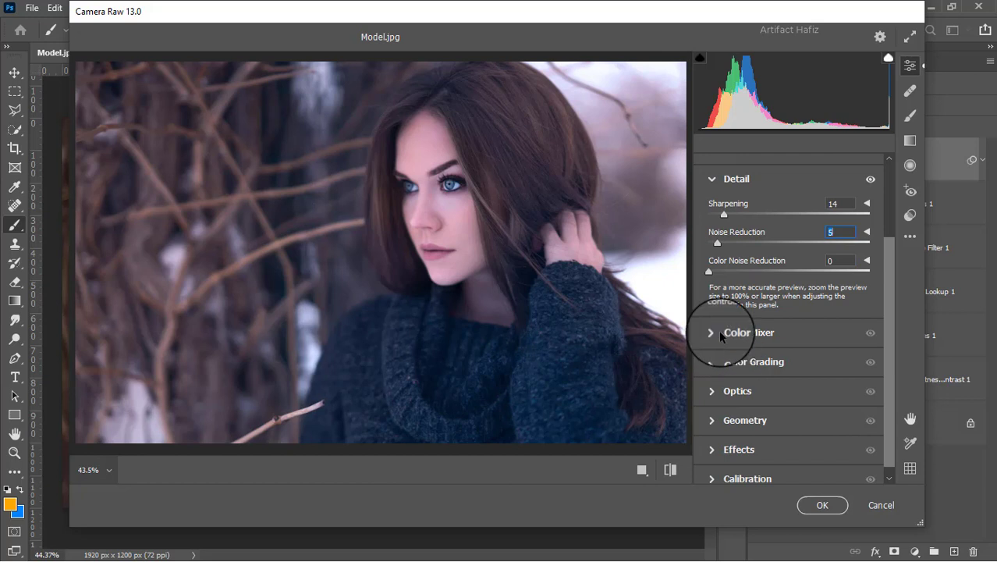
{"action": "left_click", "coordinate": [720, 334]}
{"action": "left_click", "coordinate": [756, 244]}
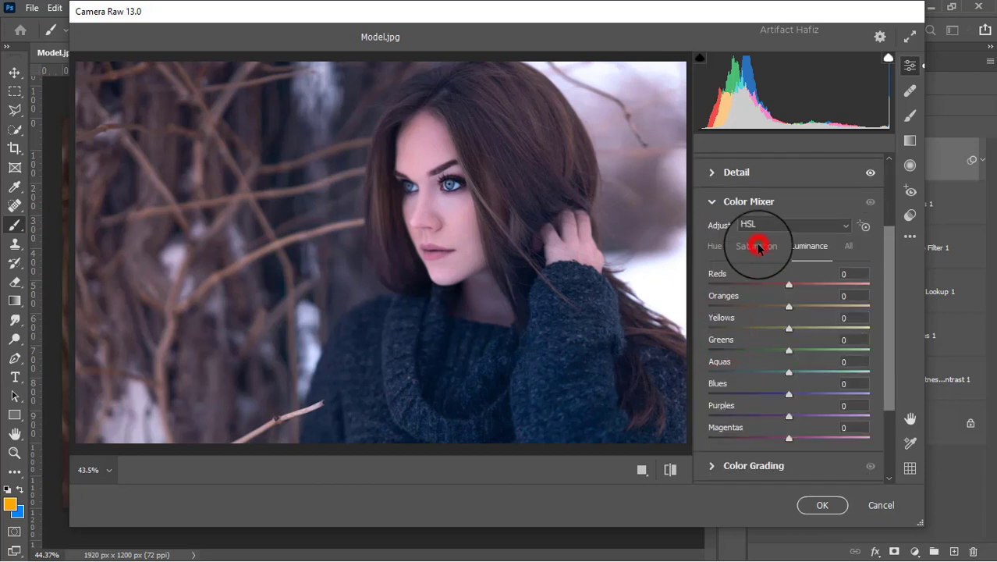
{"action": "left_click_drag", "start_coordinate": [791, 372], "coordinate": [803, 398]}
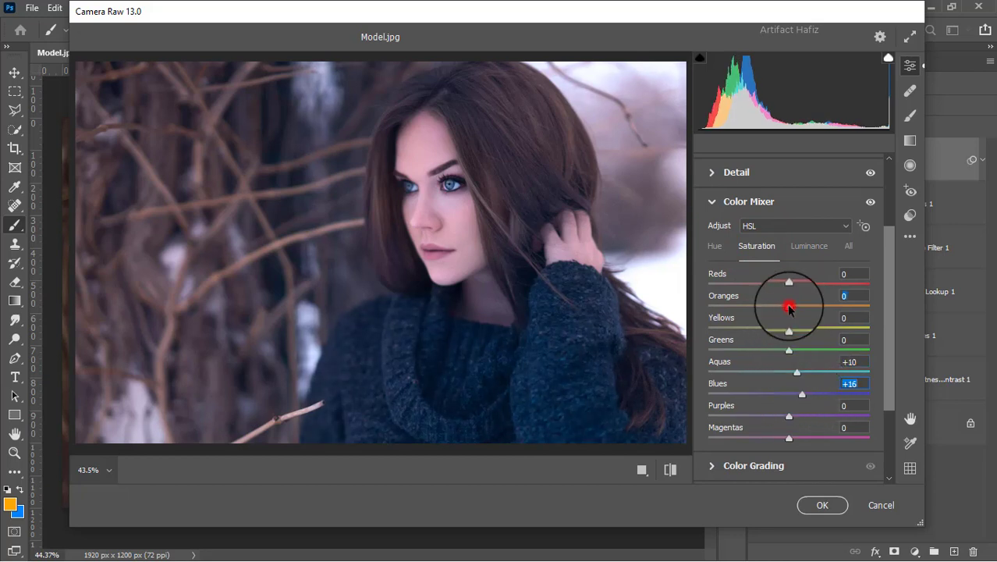
{"action": "left_click_drag", "start_coordinate": [839, 320], "coordinate": [794, 357]}
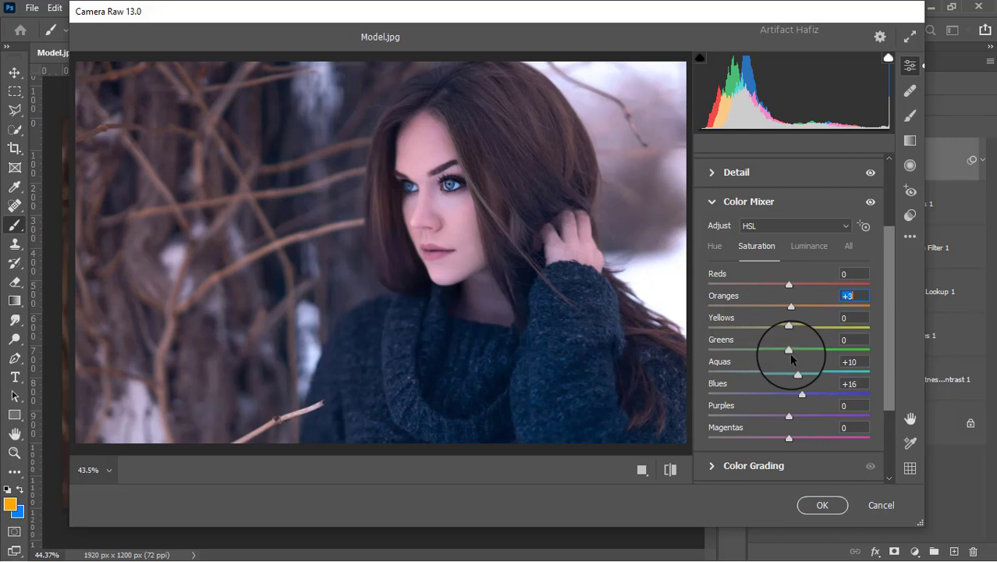
{"action": "mouse_move", "coordinate": [790, 284]}
{"action": "left_mouse_down"}
{"action": "mouse_move", "coordinate": [856, 279]}
{"action": "mouse_move", "coordinate": [808, 282]}
{"action": "left_mouse_up"}
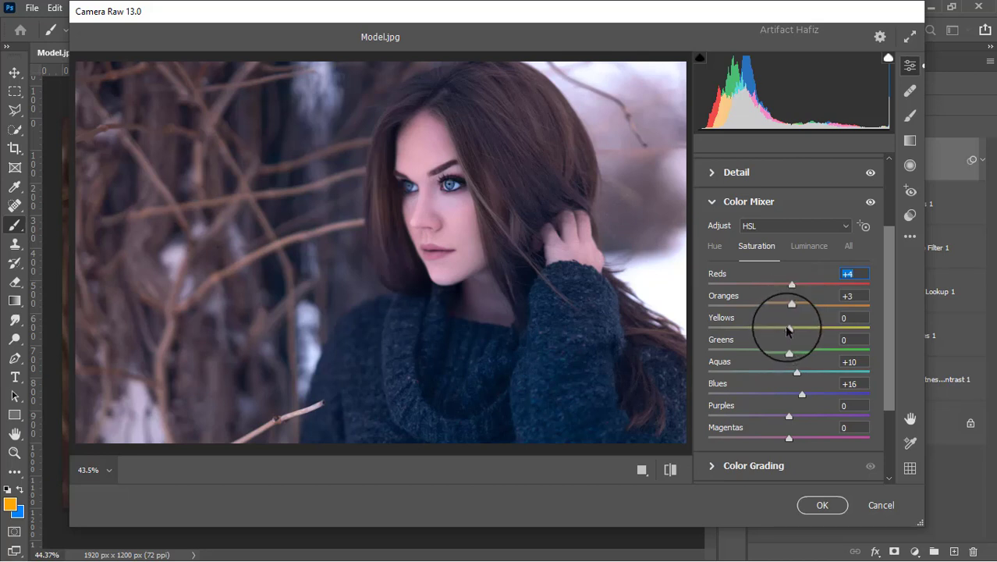
{"action": "left_click_drag", "start_coordinate": [790, 285], "coordinate": [811, 288]}
{"action": "left_click_drag", "start_coordinate": [804, 297], "coordinate": [668, 346]}
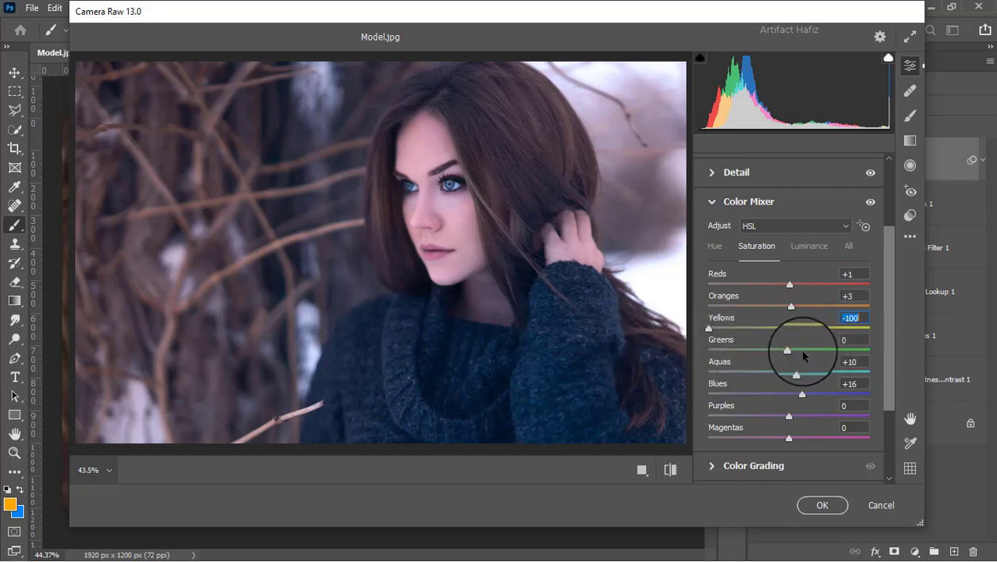
{"action": "left_click_drag", "start_coordinate": [793, 352], "coordinate": [690, 377]}
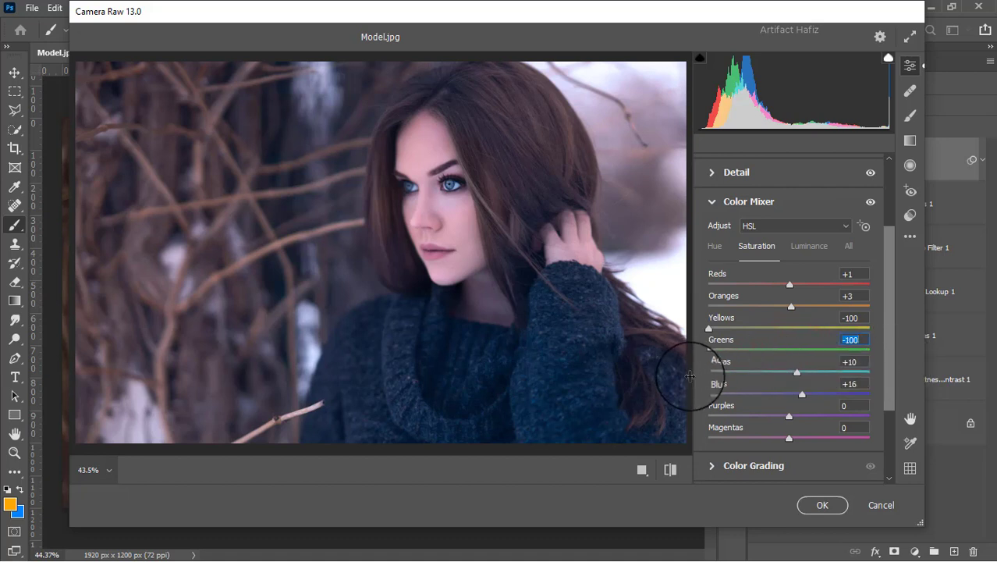
Step: Set the Color Mixer luminance to Aquas +6 and Blues +27, and the hue to Aquas -100 and Blues -11
{"action": "left_click", "coordinate": [806, 244]}
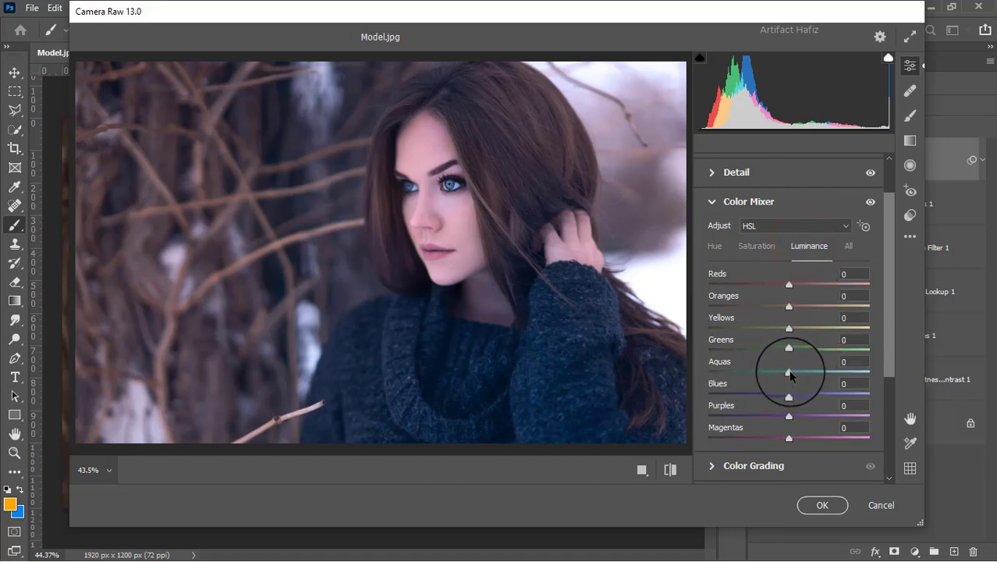
{"action": "left_click_drag", "start_coordinate": [788, 371], "coordinate": [811, 404]}
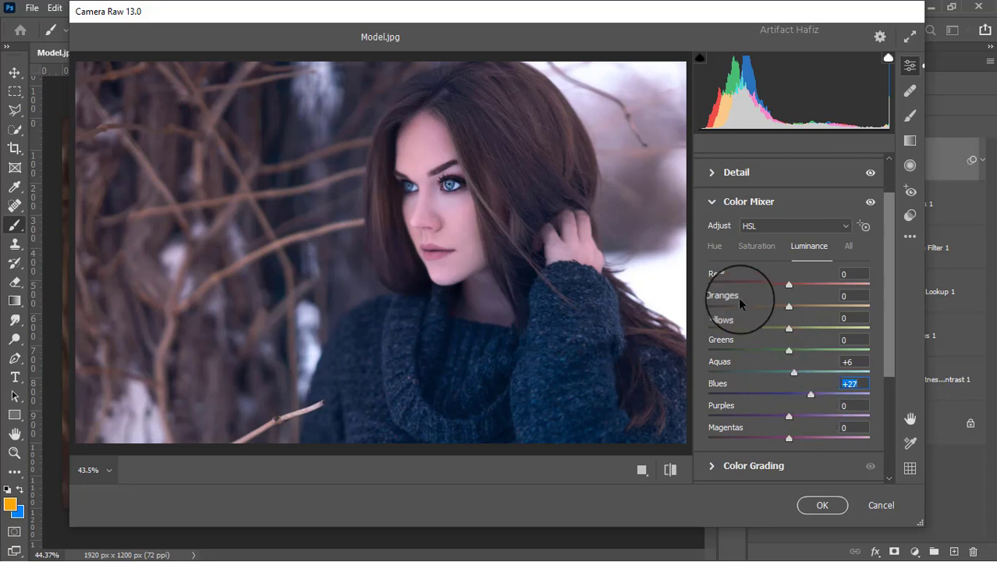
{"action": "left_click", "coordinate": [714, 247]}
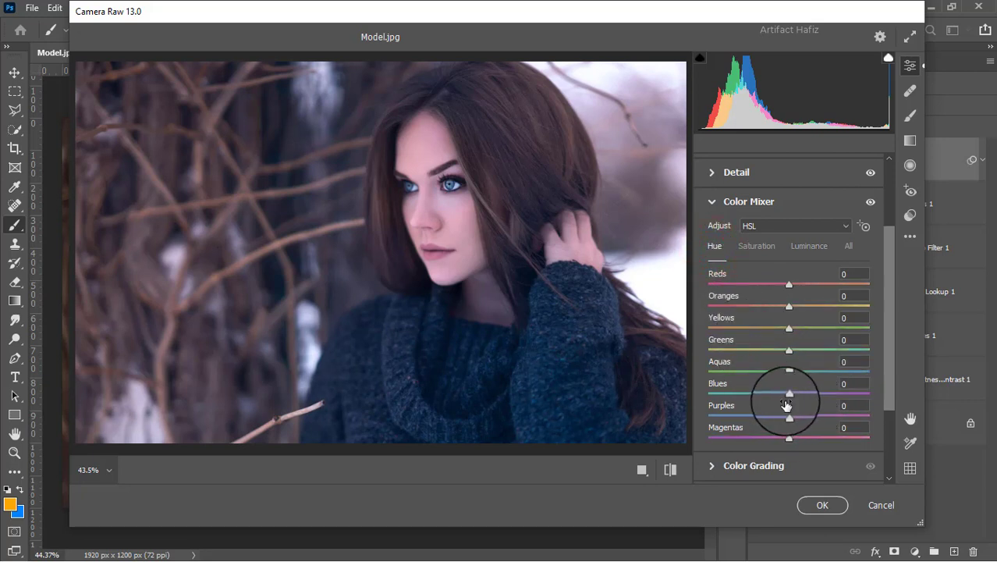
{"action": "left_click_drag", "start_coordinate": [789, 394], "coordinate": [727, 377]}
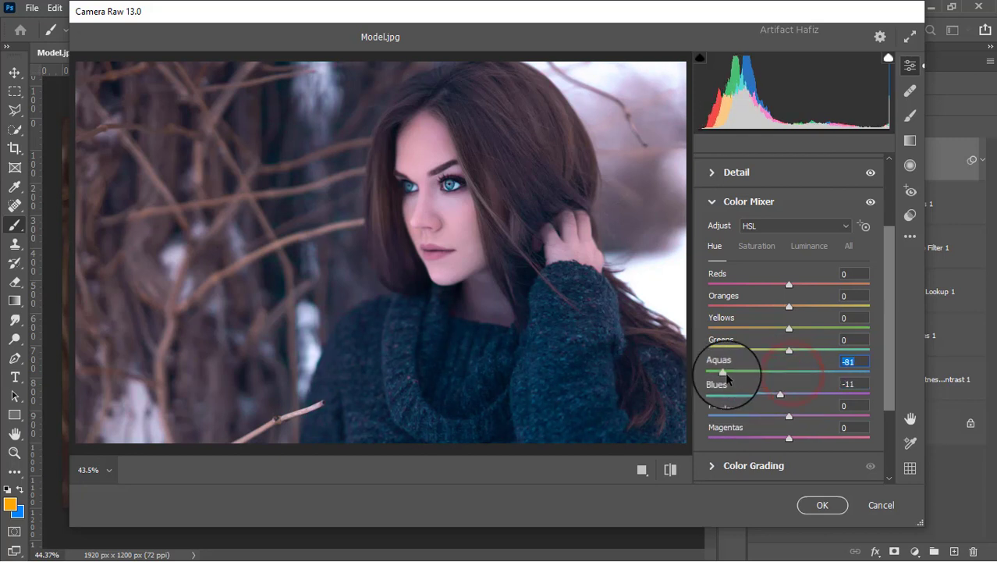
Step: Color grade the shadows with a faint blue tint and the highlights with a red-orange tint of hue 12, saturation 13
{"action": "scroll", "coordinate": [819, 361], "scroll_direction": "down", "scroll_amount": 3}
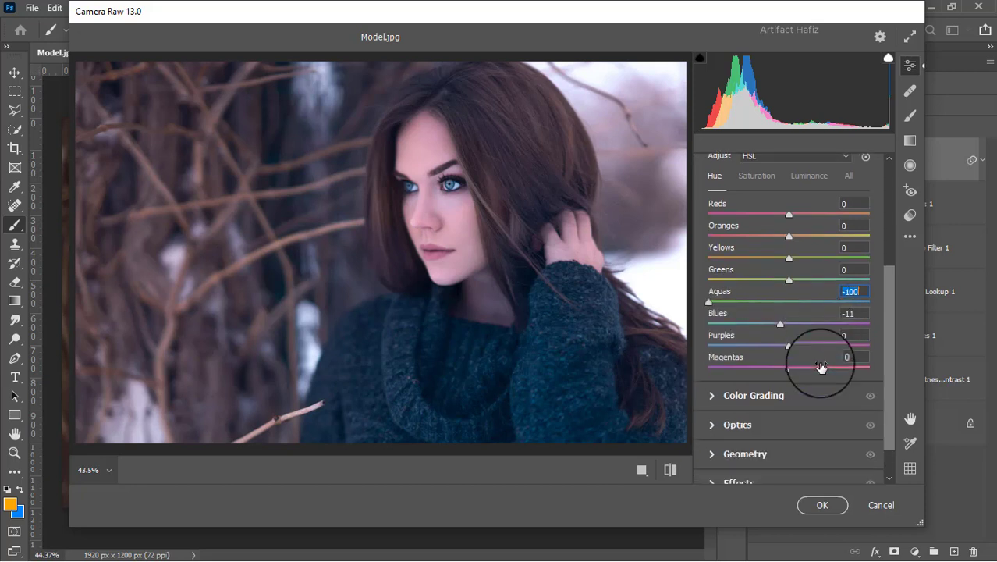
{"action": "left_click", "coordinate": [727, 353]}
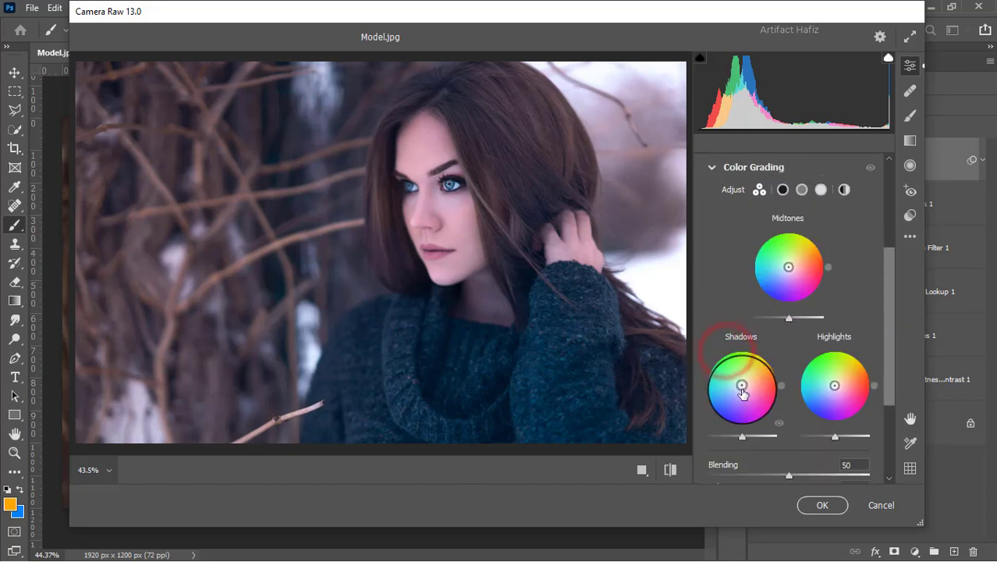
{"action": "left_click_drag", "start_coordinate": [738, 387], "coordinate": [693, 418]}
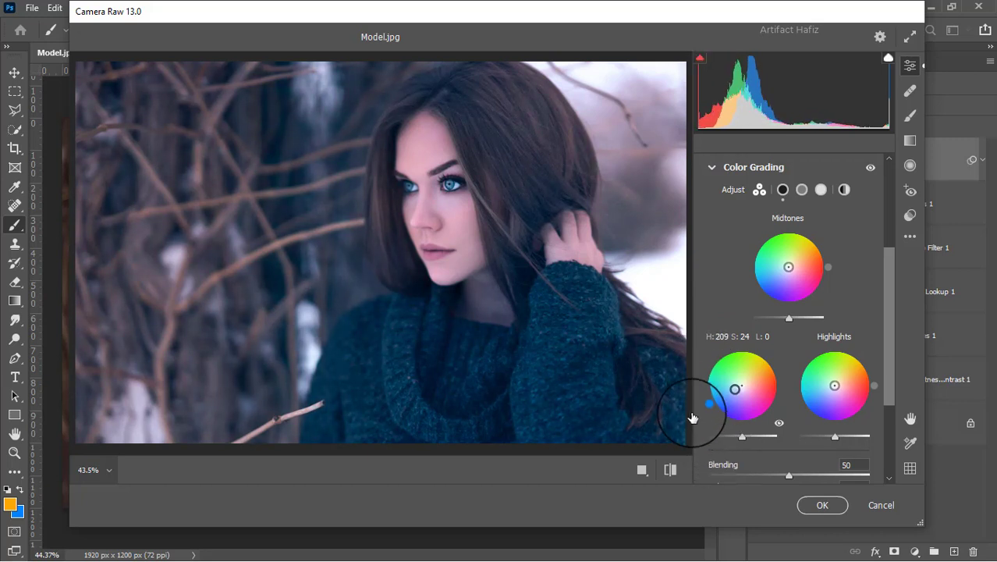
{"action": "left_click_drag", "start_coordinate": [735, 389], "coordinate": [739, 387]}
{"action": "left_click_drag", "start_coordinate": [836, 386], "coordinate": [882, 380]}
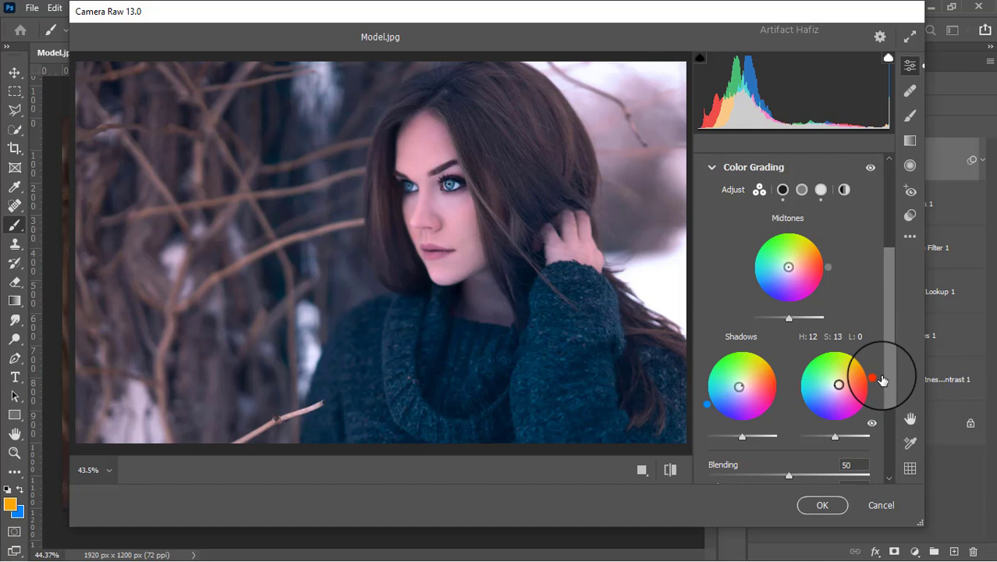
{"action": "scroll", "coordinate": [791, 357], "scroll_direction": "down", "scroll_amount": 5}
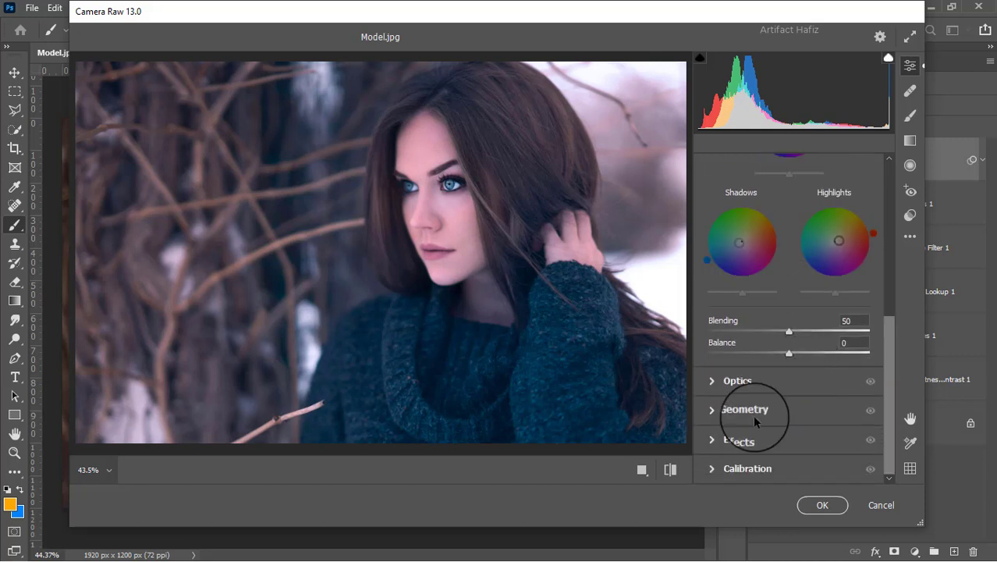
Step: Add a slight dark vignette to the photo by setting Vignetting to -7 in the Effects adjustments
{"action": "left_click", "coordinate": [737, 439]}
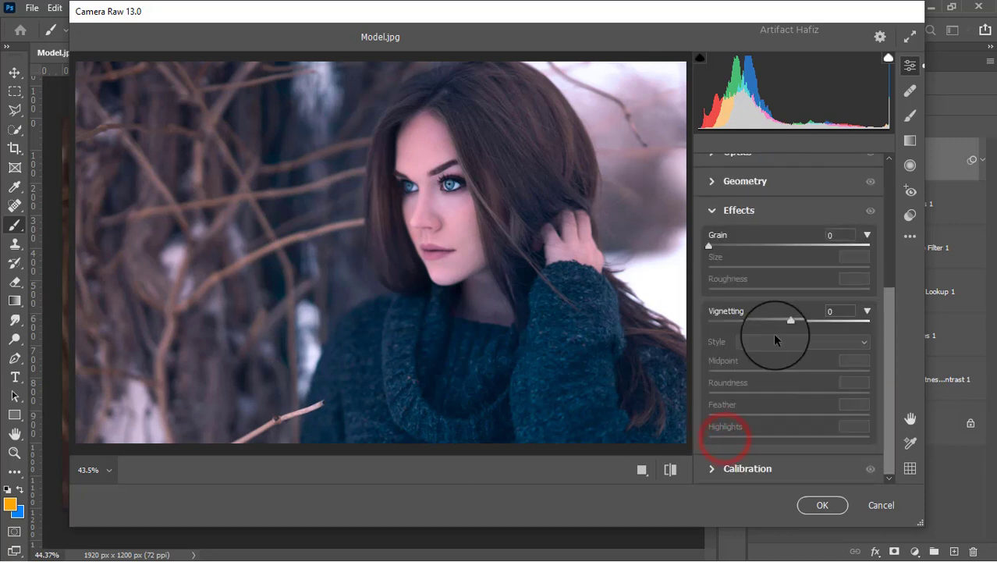
{"action": "left_click", "coordinate": [787, 320]}
{"action": "left_click_drag", "start_coordinate": [787, 320], "coordinate": [783, 318]}
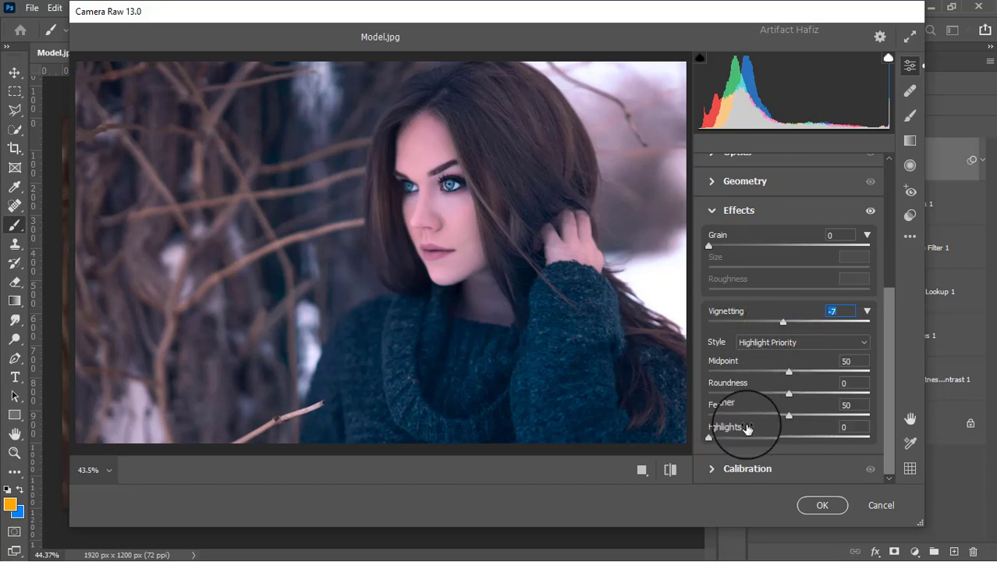
Step: Set the Calibration saturation to Red Primary -5, Green Primary +7 and Blue Primary +7, and apply the Camera Raw filter
{"action": "left_click", "coordinate": [714, 469]}
{"action": "left_click_drag", "start_coordinate": [788, 336], "coordinate": [785, 337]}
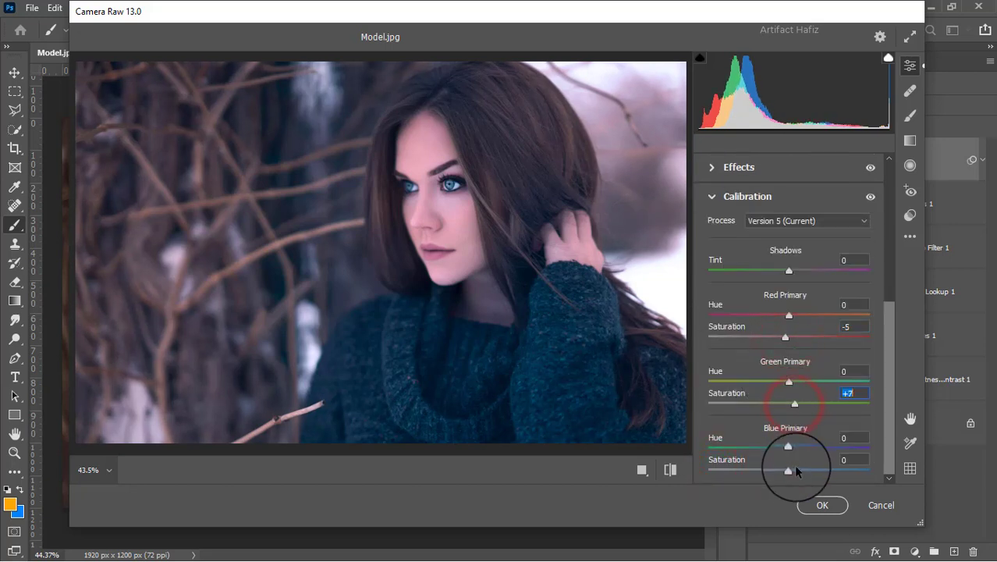
{"action": "left_click_drag", "start_coordinate": [789, 470], "coordinate": [796, 472]}
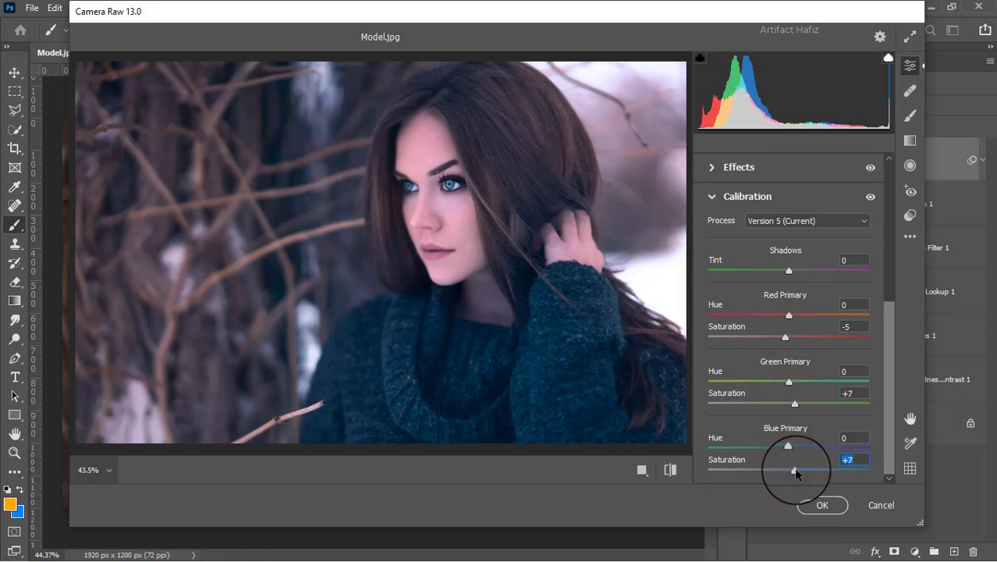
{"action": "left_click", "coordinate": [810, 505]}
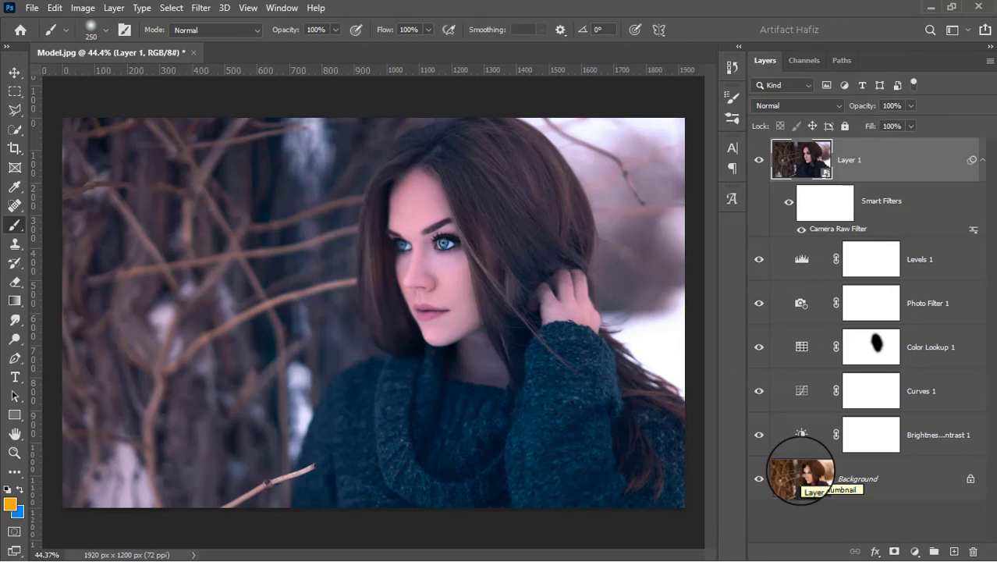
Step: Compare the graded portrait with the original by repeatedly isolating the Background layer and restoring the other layers' visibility
{"action": "left_click", "coordinate": [761, 484], "text": "alt"}
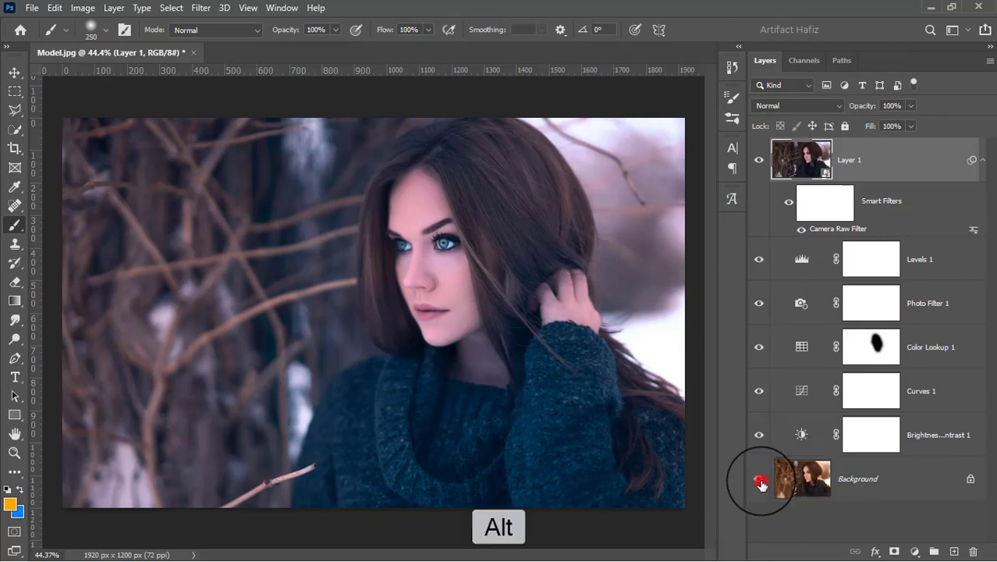
{"action": "left_click", "coordinate": [761, 483], "text": "alt"}
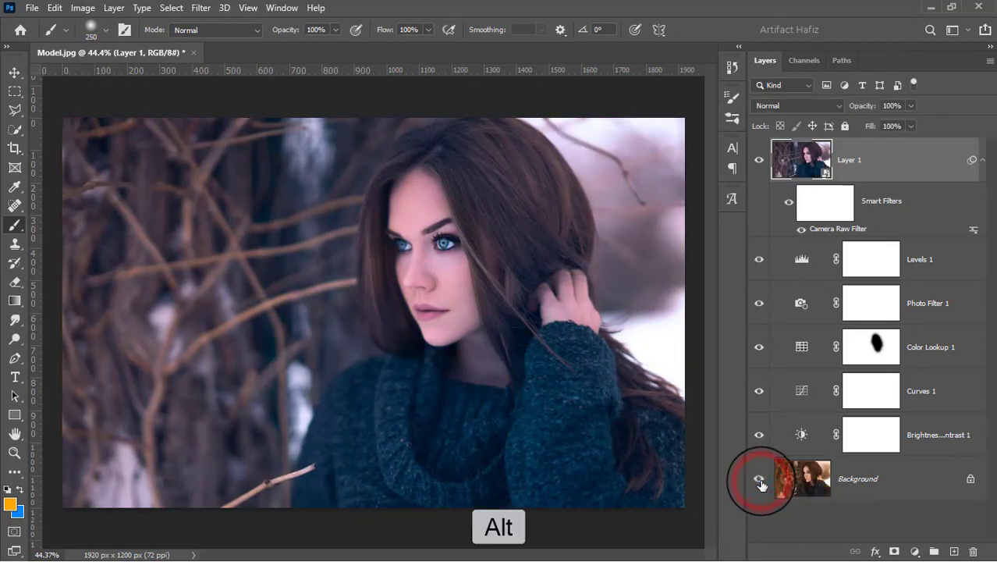
{"action": "left_click", "coordinate": [760, 483], "text": "alt"}
{"action": "left_click", "coordinate": [761, 484], "text": "alt"}
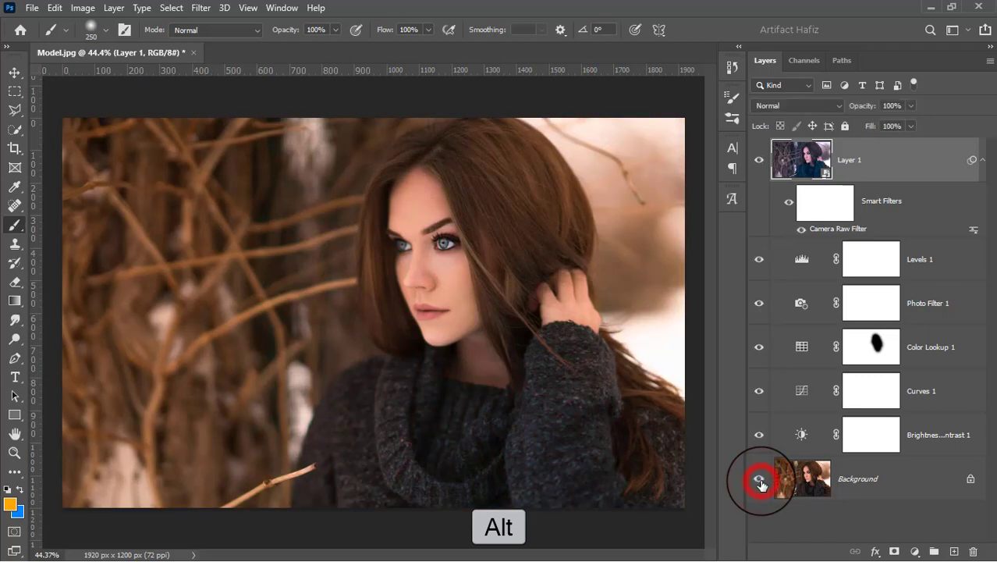